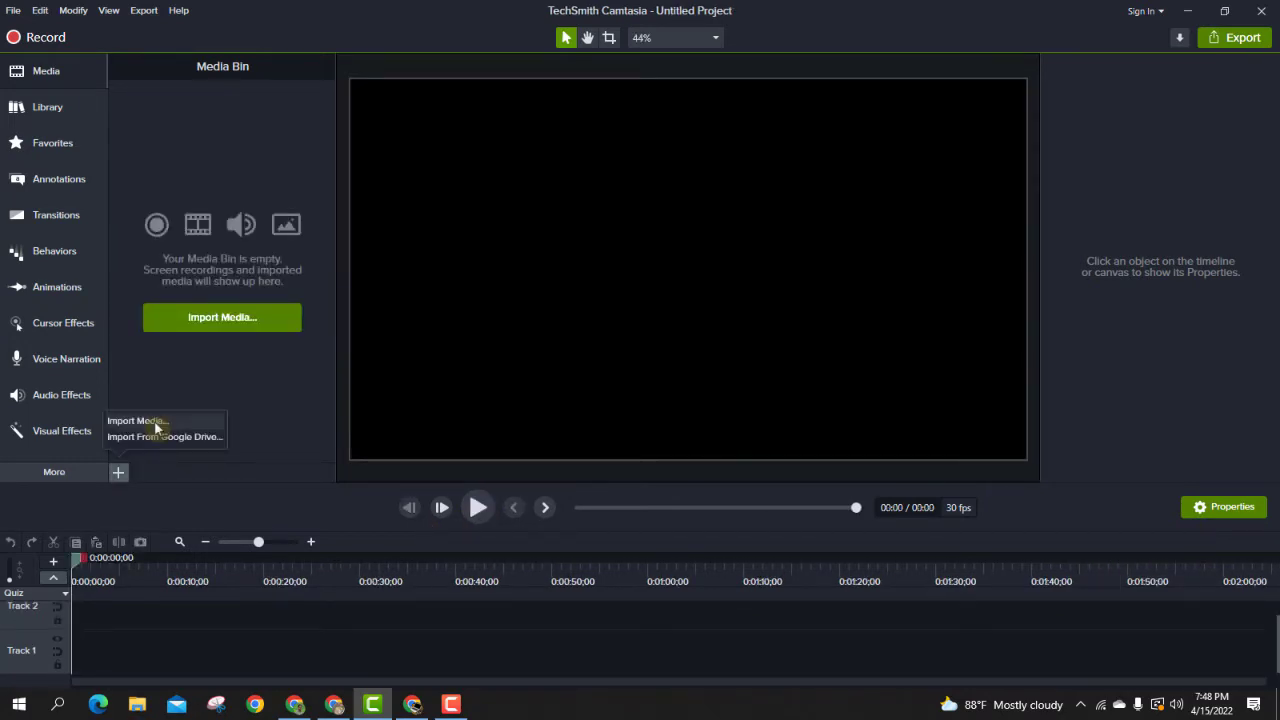
Import the 4K_Falling_Golden_Stars purple background video from the Desktop and place it at the start of Track 1
{"action": "left_click", "coordinate": [155, 428]}
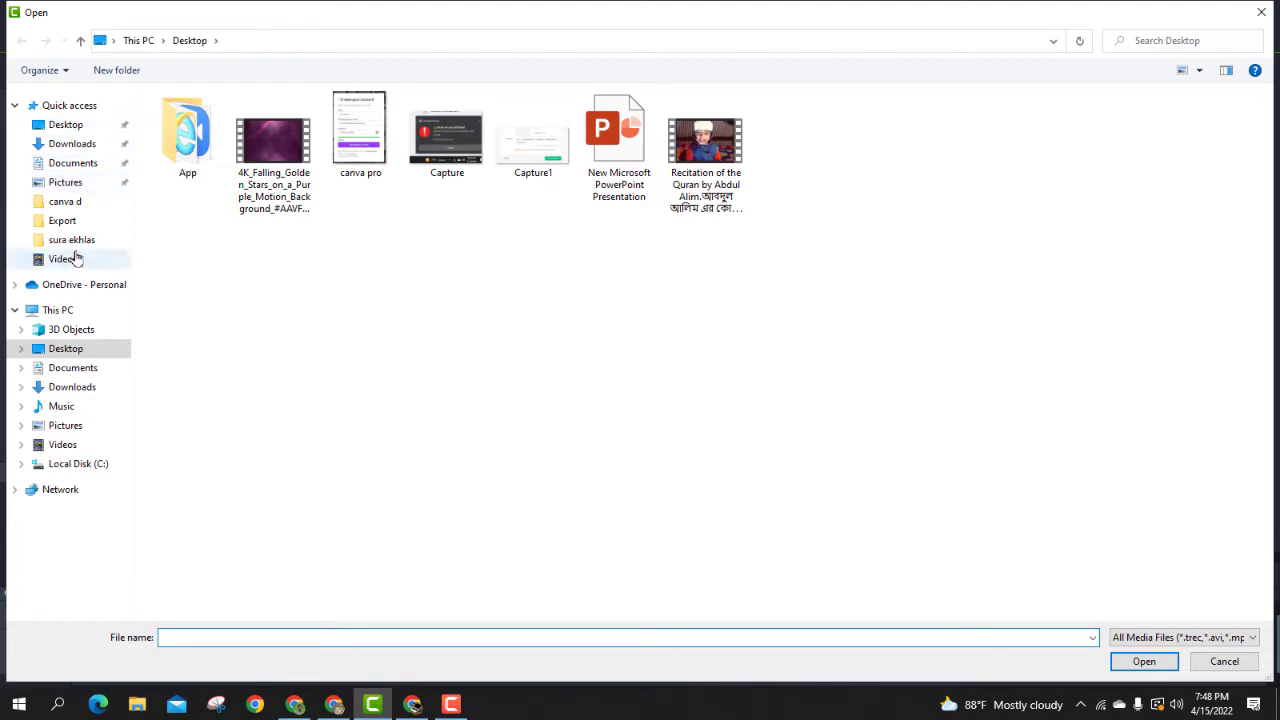
{"action": "left_click", "coordinate": [276, 150]}
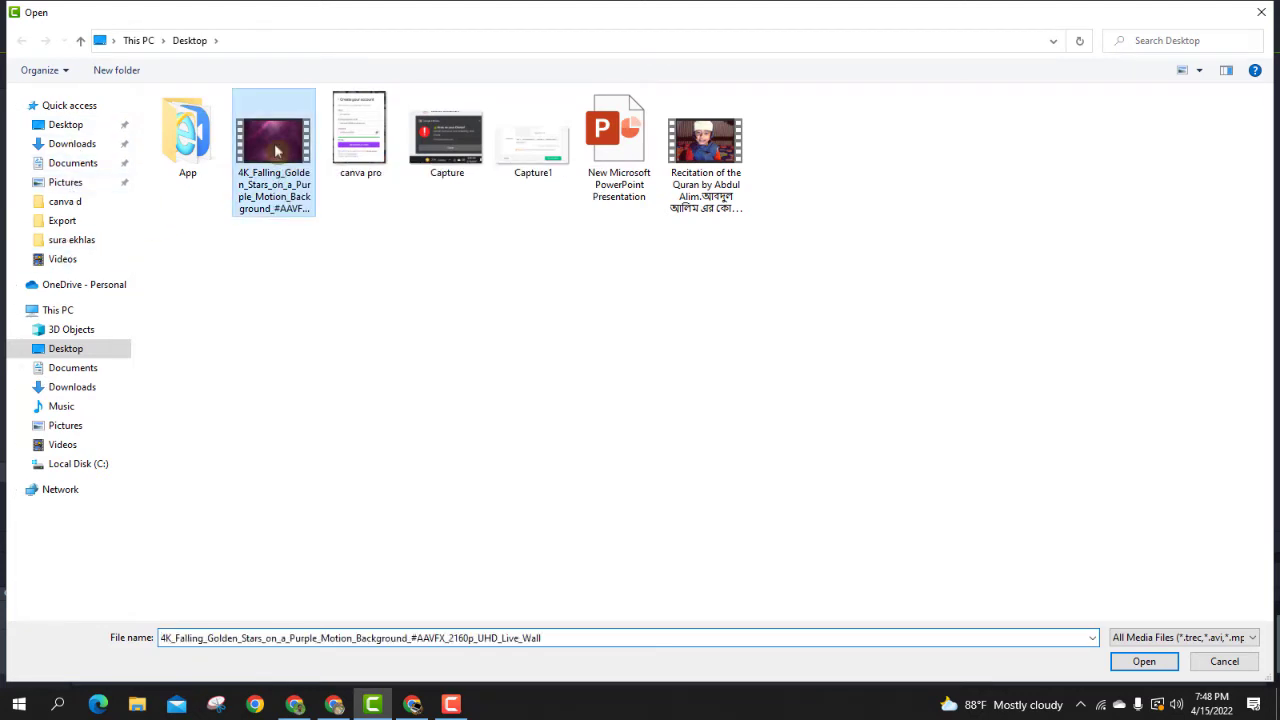
{"action": "left_click", "coordinate": [1143, 662]}
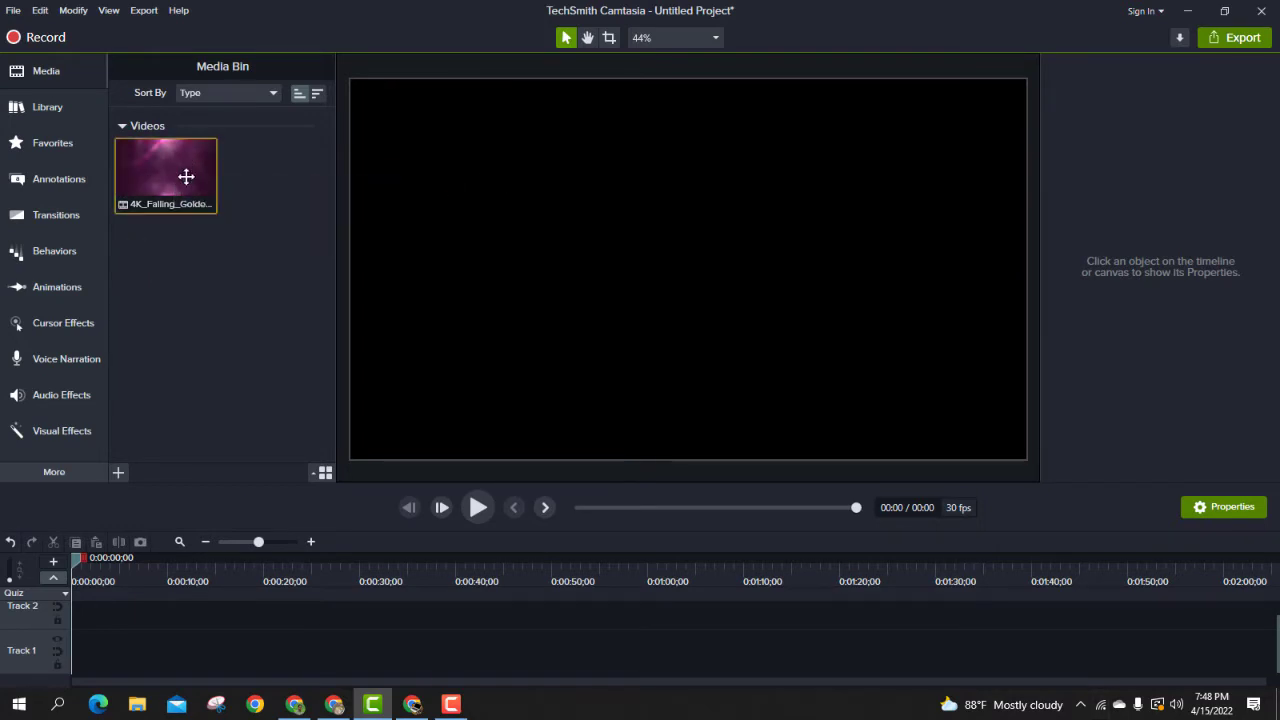
{"action": "left_click_drag", "start_coordinate": [158, 176], "coordinate": [22, 655]}
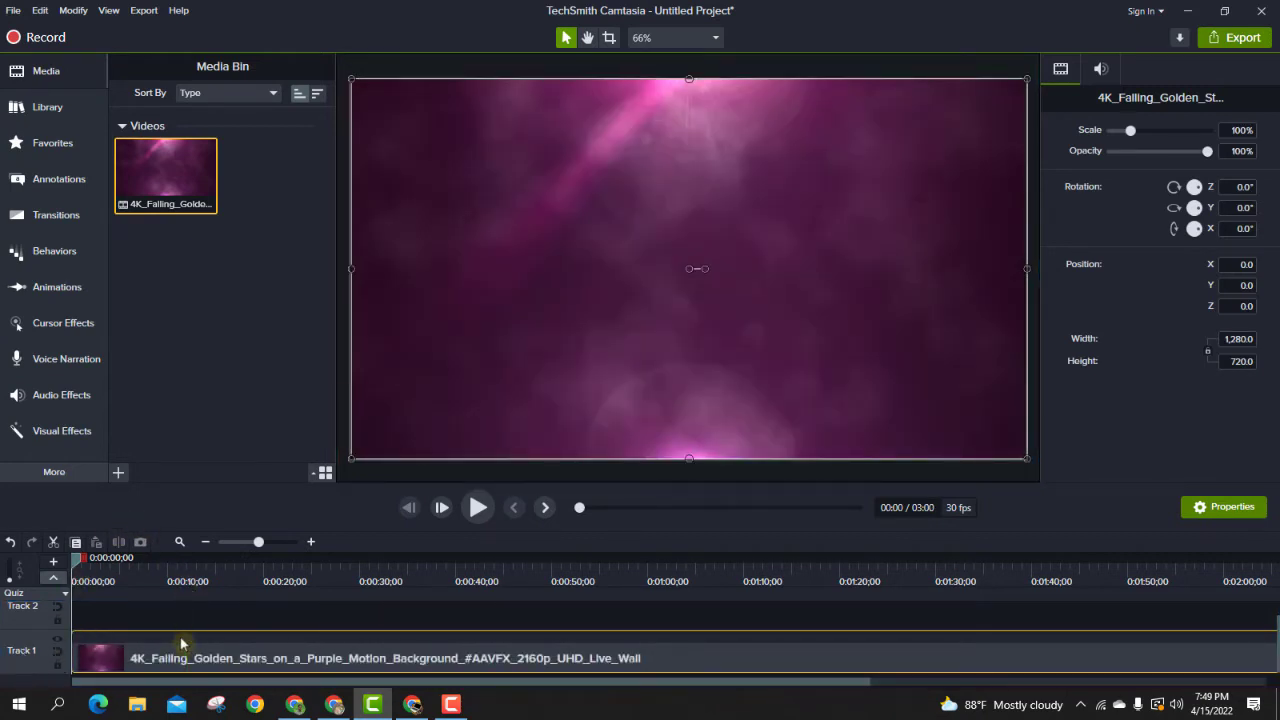
Add a plain text callout without a background shape to Track 2, starting at 0:00:00;00
{"action": "scroll", "coordinate": [185, 624], "scroll_direction": "up", "scroll_amount": 1}
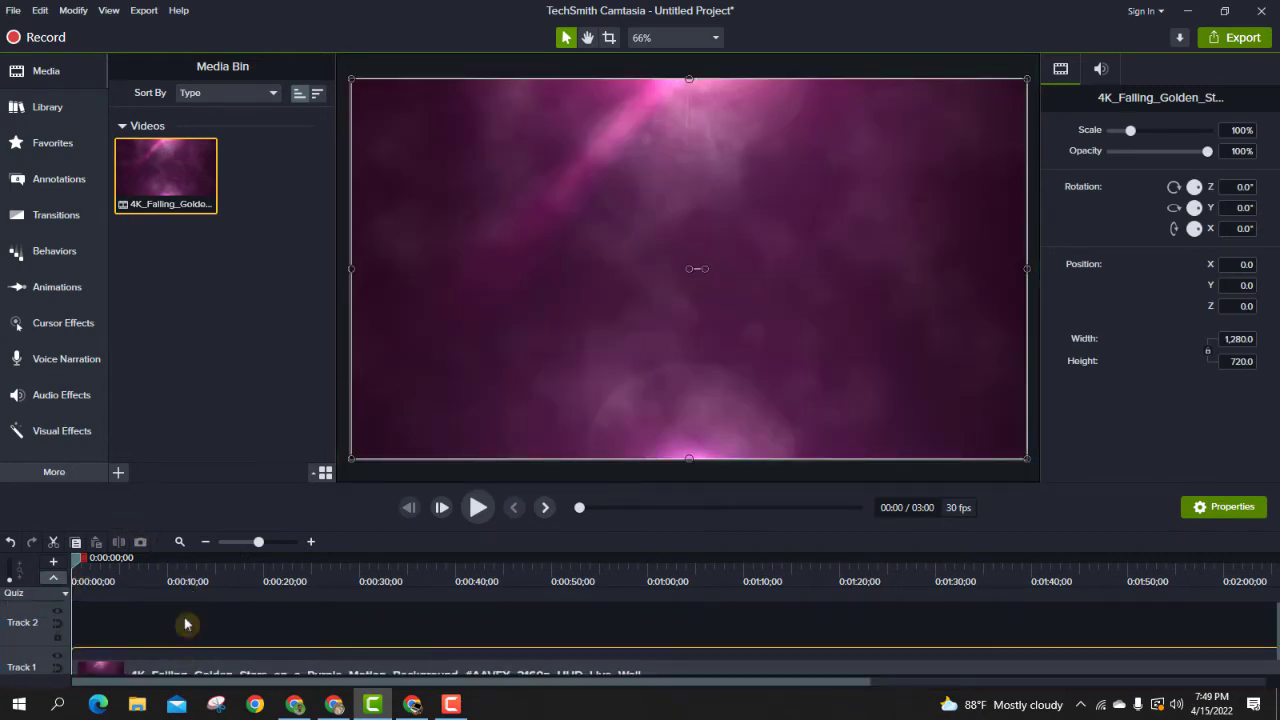
{"action": "left_click", "coordinate": [68, 186]}
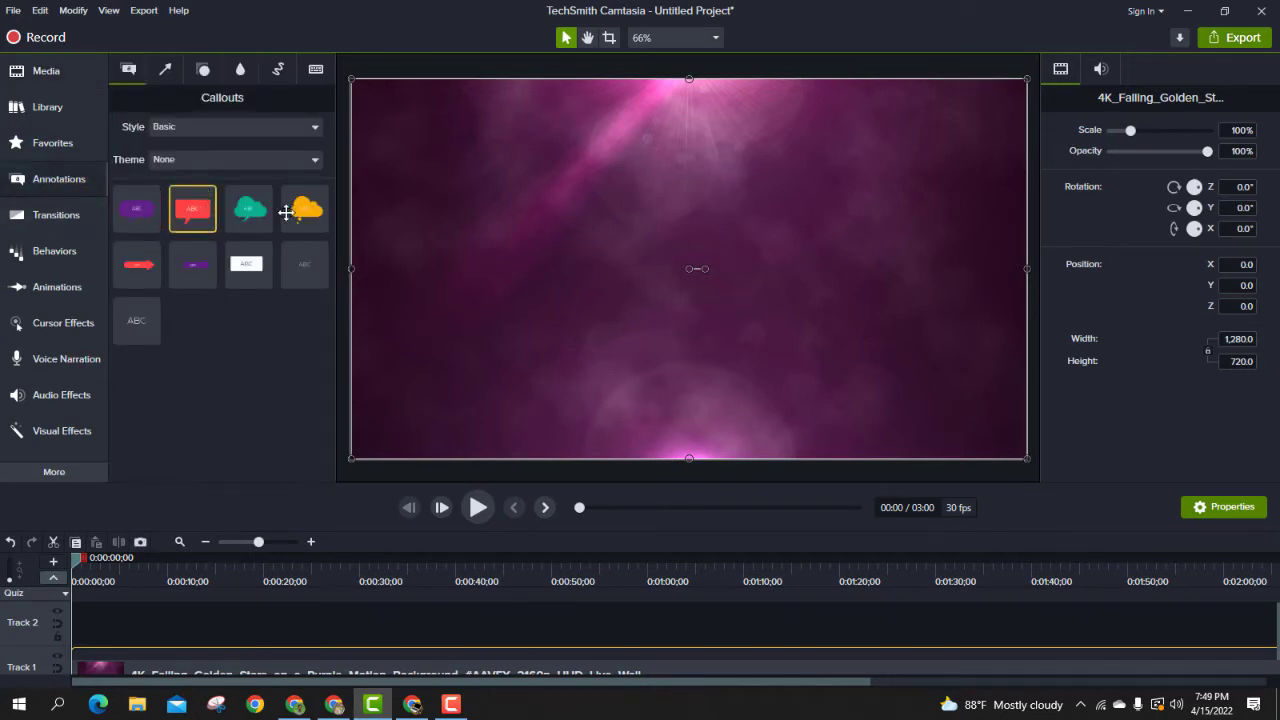
{"action": "left_click", "coordinate": [142, 323]}
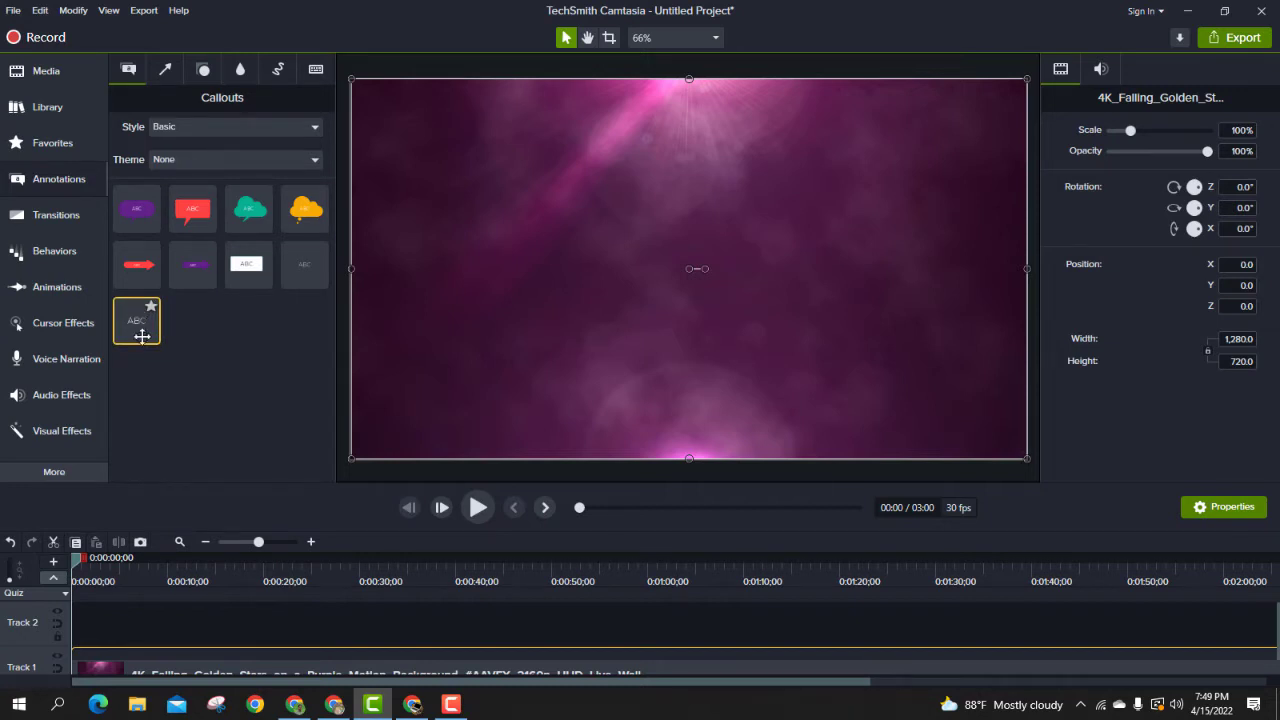
{"action": "left_click_drag", "start_coordinate": [142, 336], "coordinate": [170, 634]}
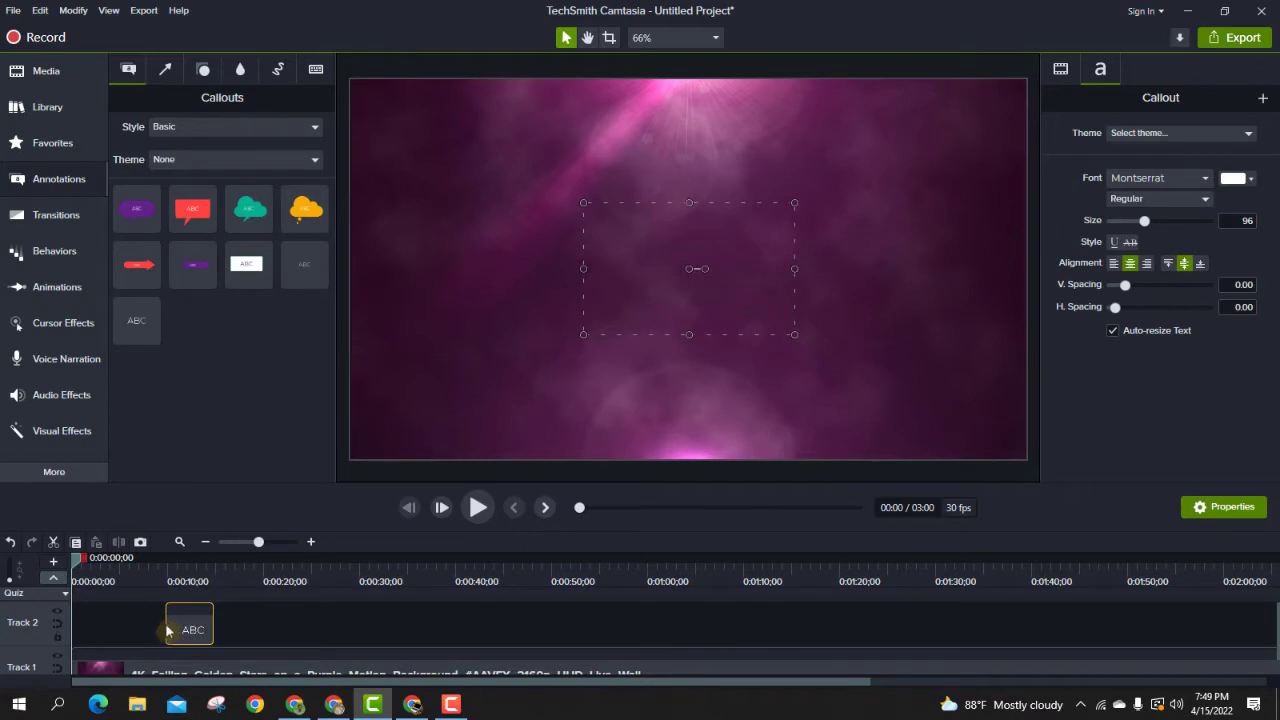
{"action": "left_click_drag", "start_coordinate": [168, 625], "coordinate": [74, 625]}
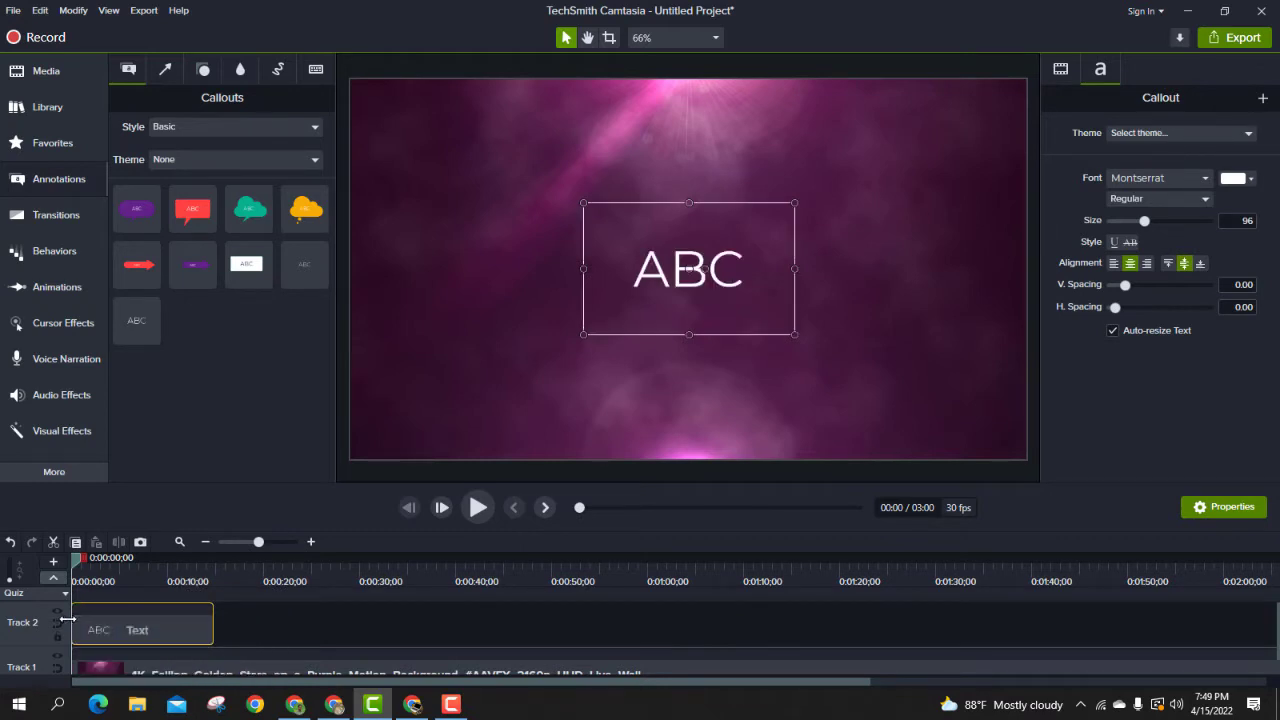
Set the callout's font size to 256 and replace its sample text with the person's name in capitals
{"action": "double_click", "coordinate": [745, 260]}
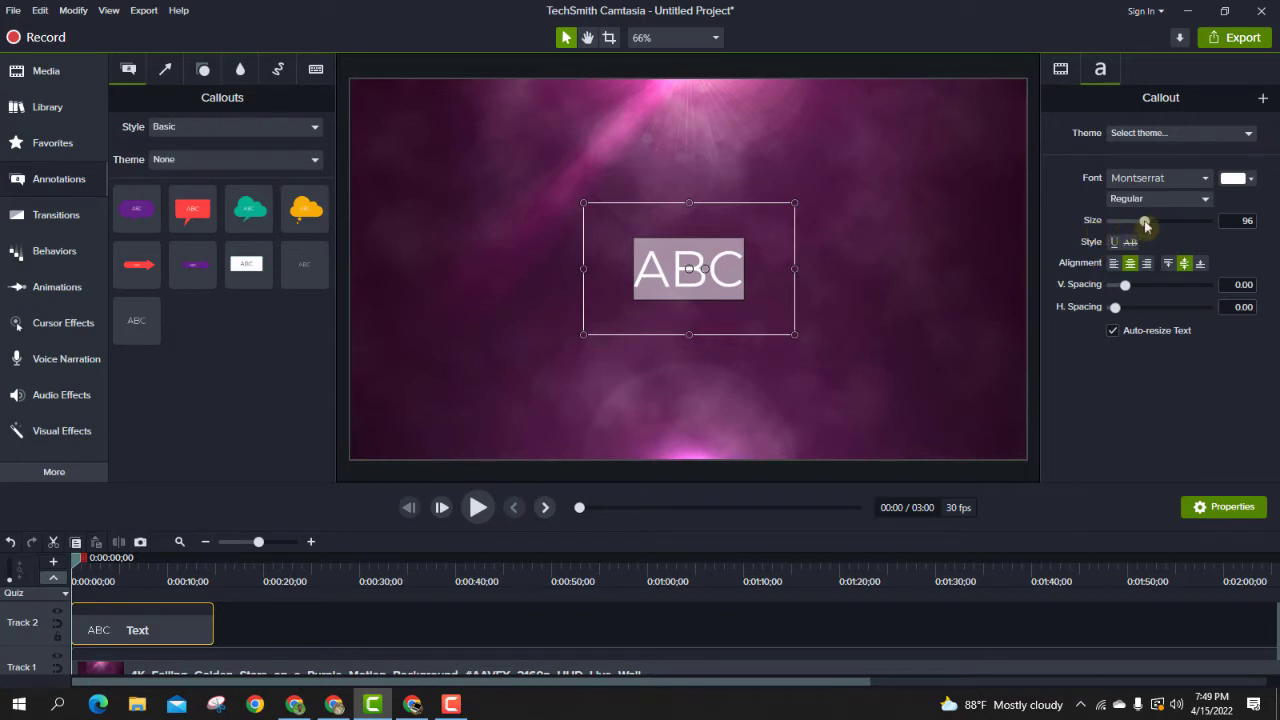
{"action": "left_click_drag", "start_coordinate": [1153, 227], "coordinate": [1268, 224]}
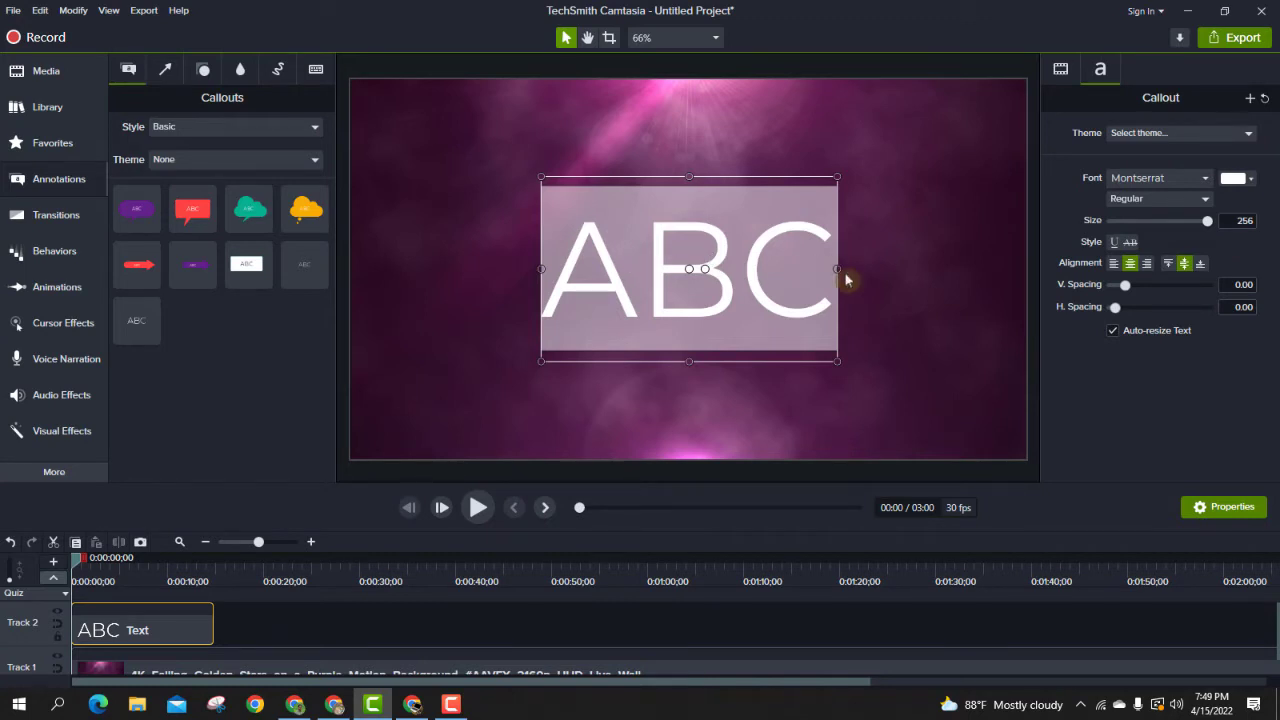
{"action": "key", "text": "BackSpace"}
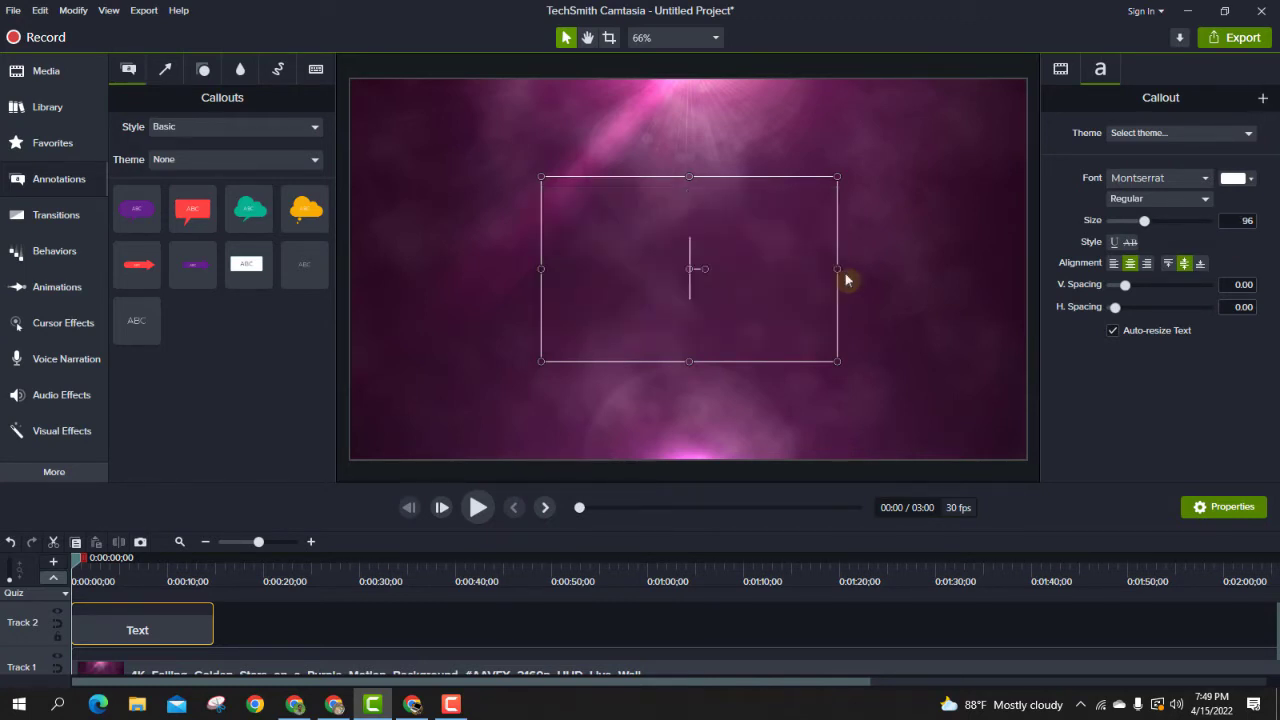
{"action": "type", "text": "A"}
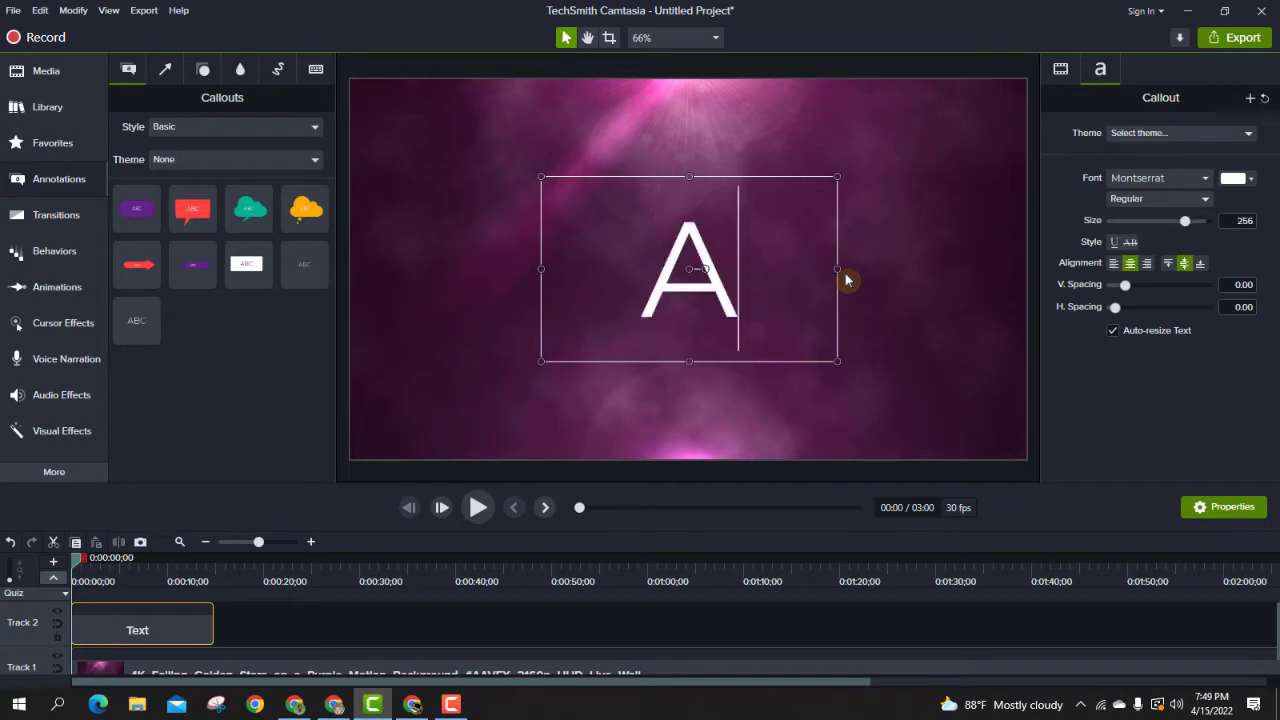
{"action": "type", "text": "LA"}
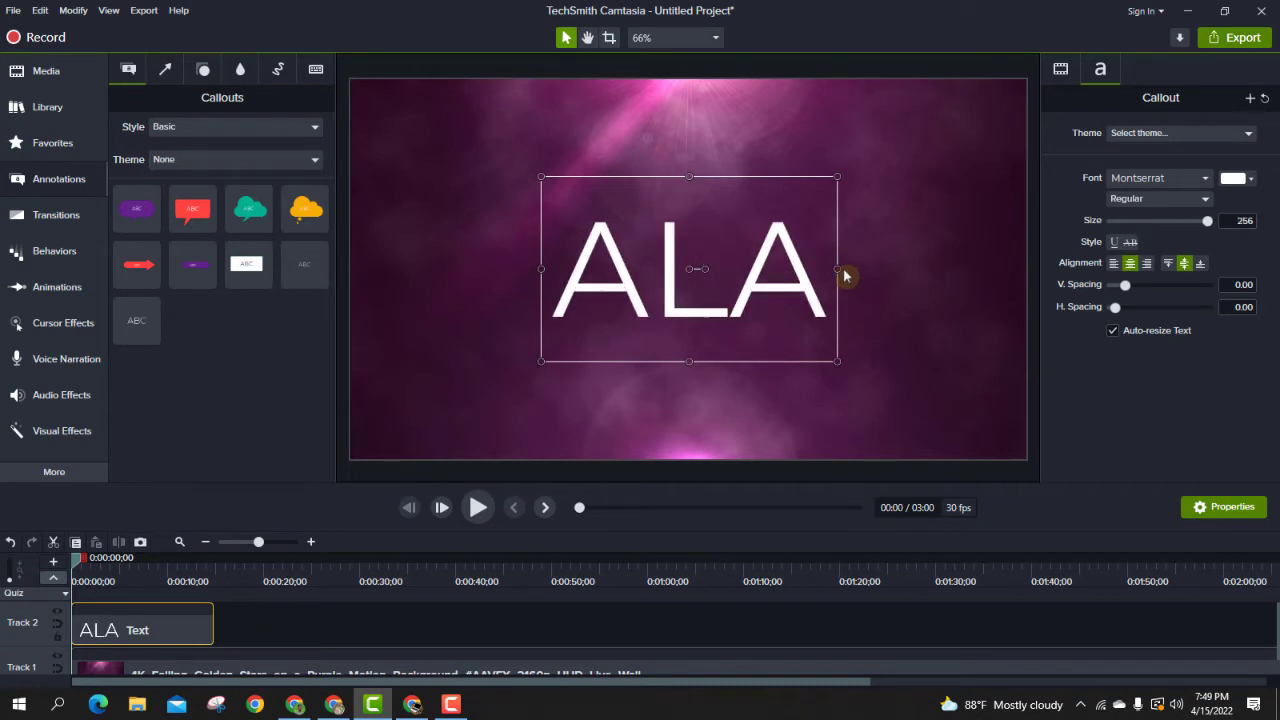
{"action": "type", "text": "MIN"}
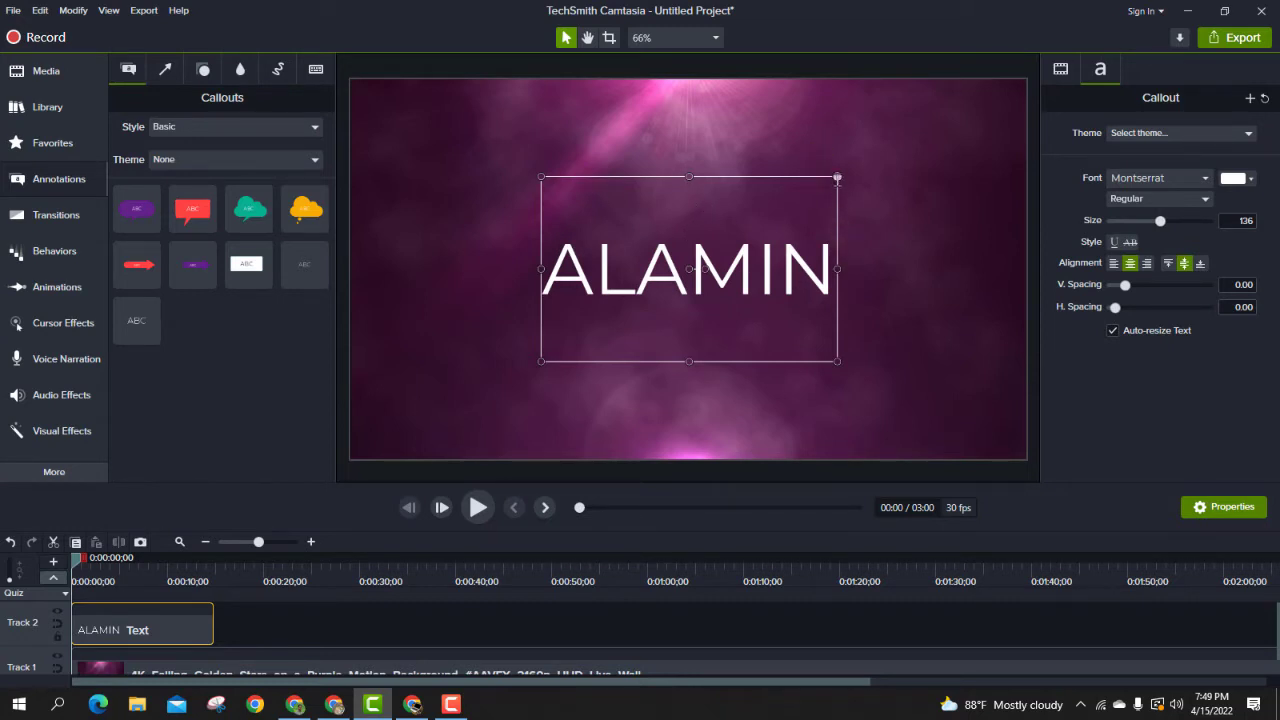
Enlarge the callout's text box on all sides until it fills the whole canvas, keeping the text centred
{"action": "left_click_drag", "start_coordinate": [838, 177], "coordinate": [1028, 106]}
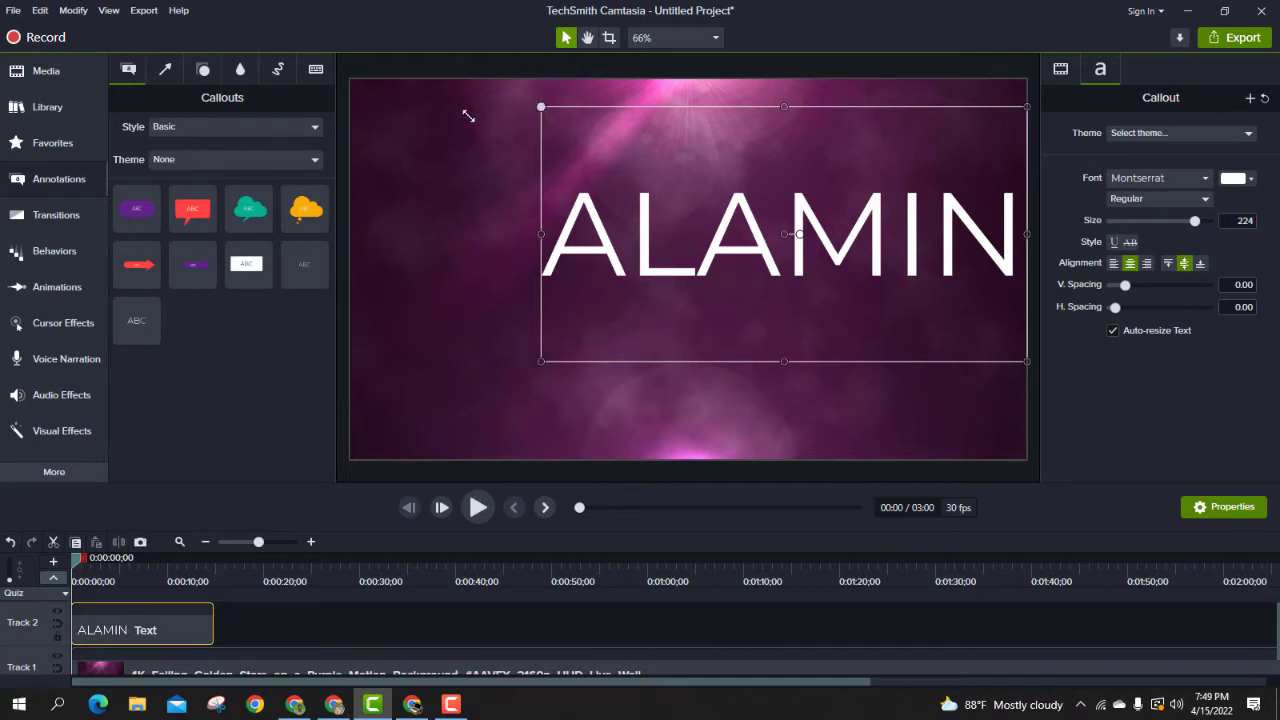
{"action": "left_click_drag", "start_coordinate": [468, 116], "coordinate": [351, 120]}
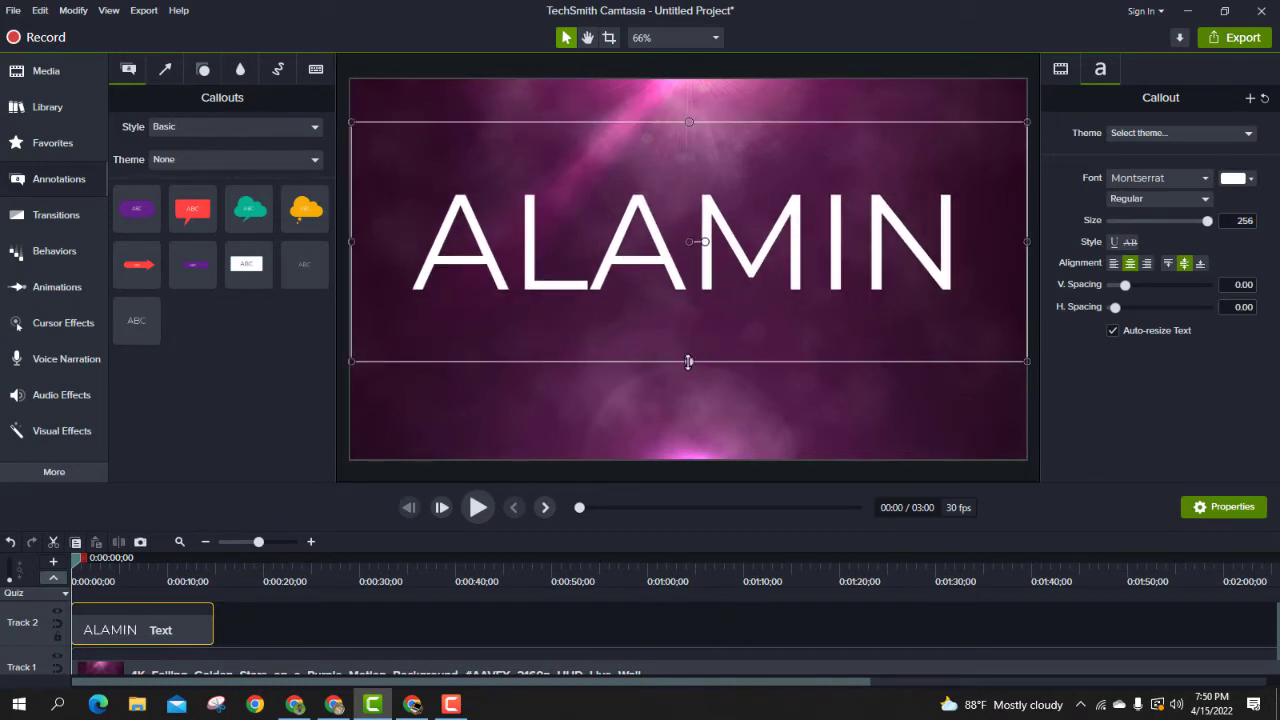
{"action": "left_click_drag", "start_coordinate": [688, 362], "coordinate": [688, 459]}
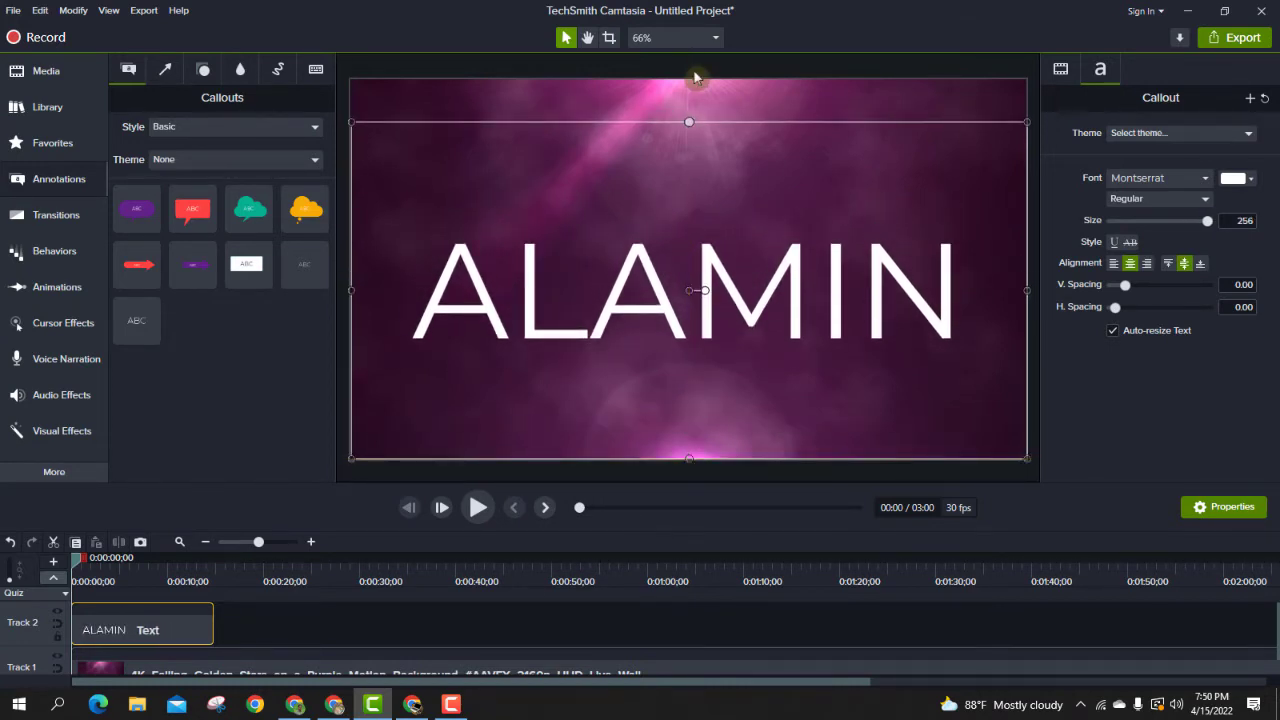
{"action": "left_click", "coordinate": [685, 113]}
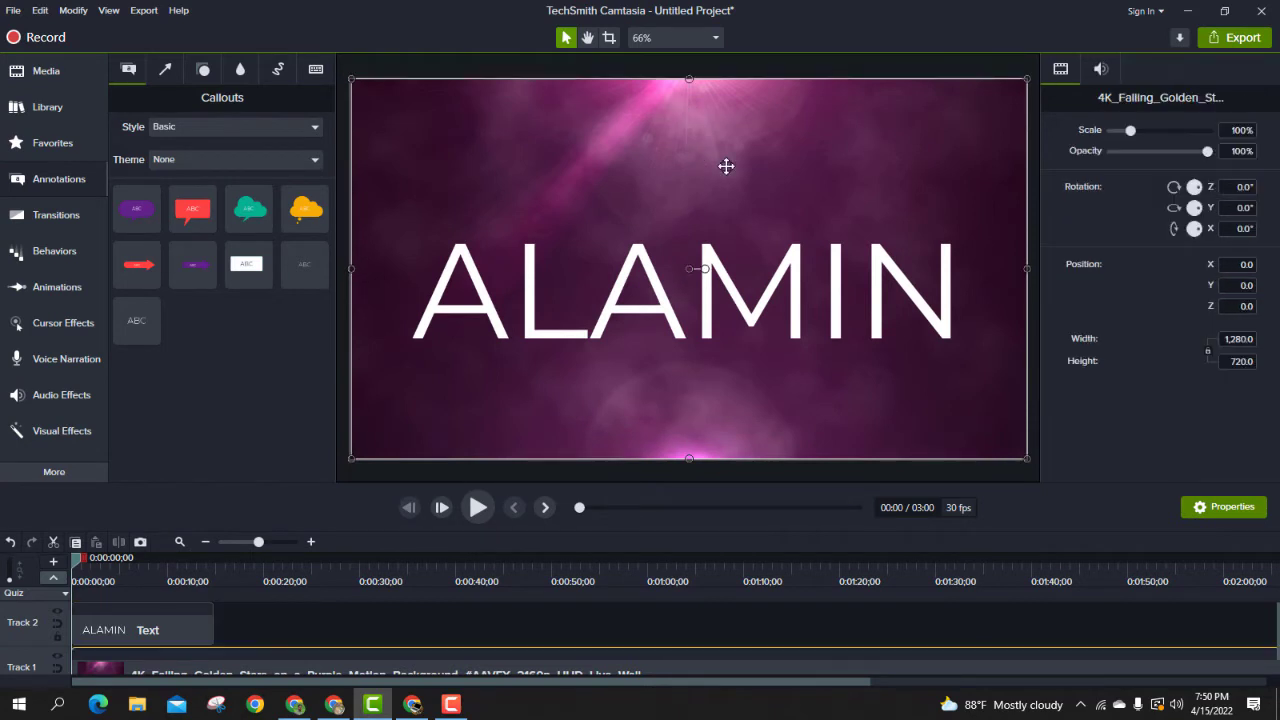
{"action": "left_click", "coordinate": [707, 314]}
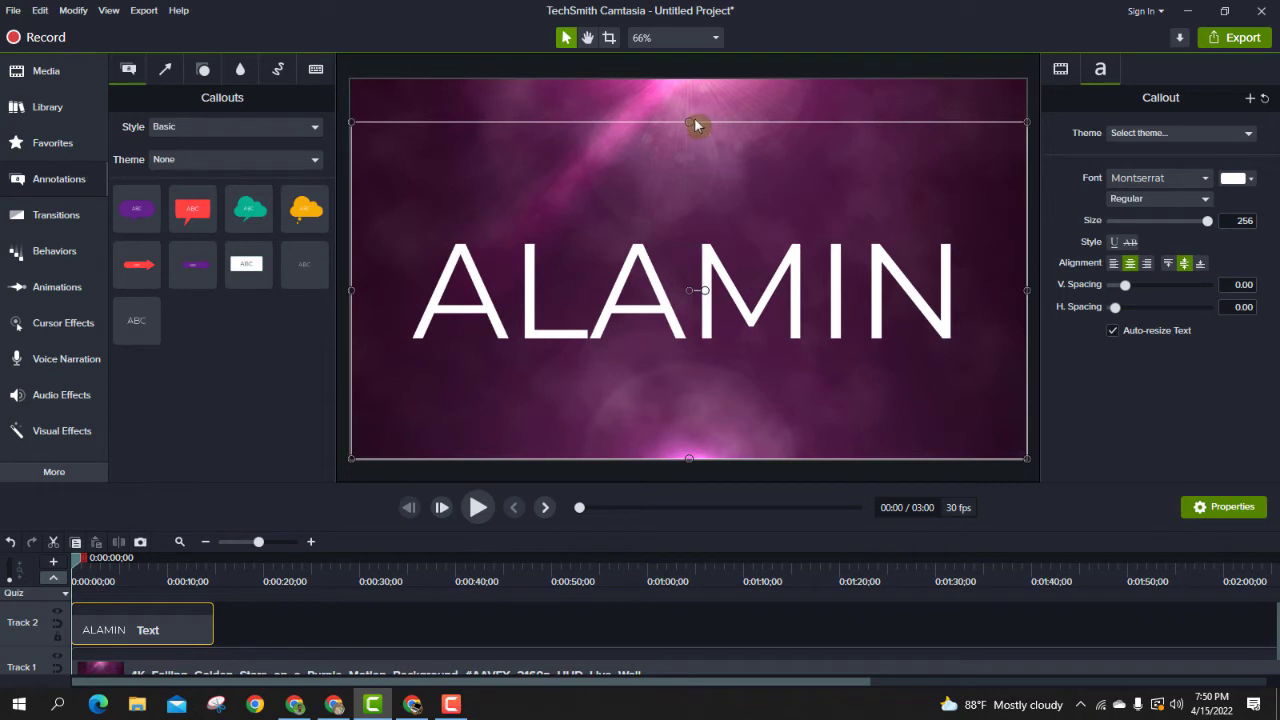
{"action": "left_click_drag", "start_coordinate": [685, 100], "coordinate": [681, 74]}
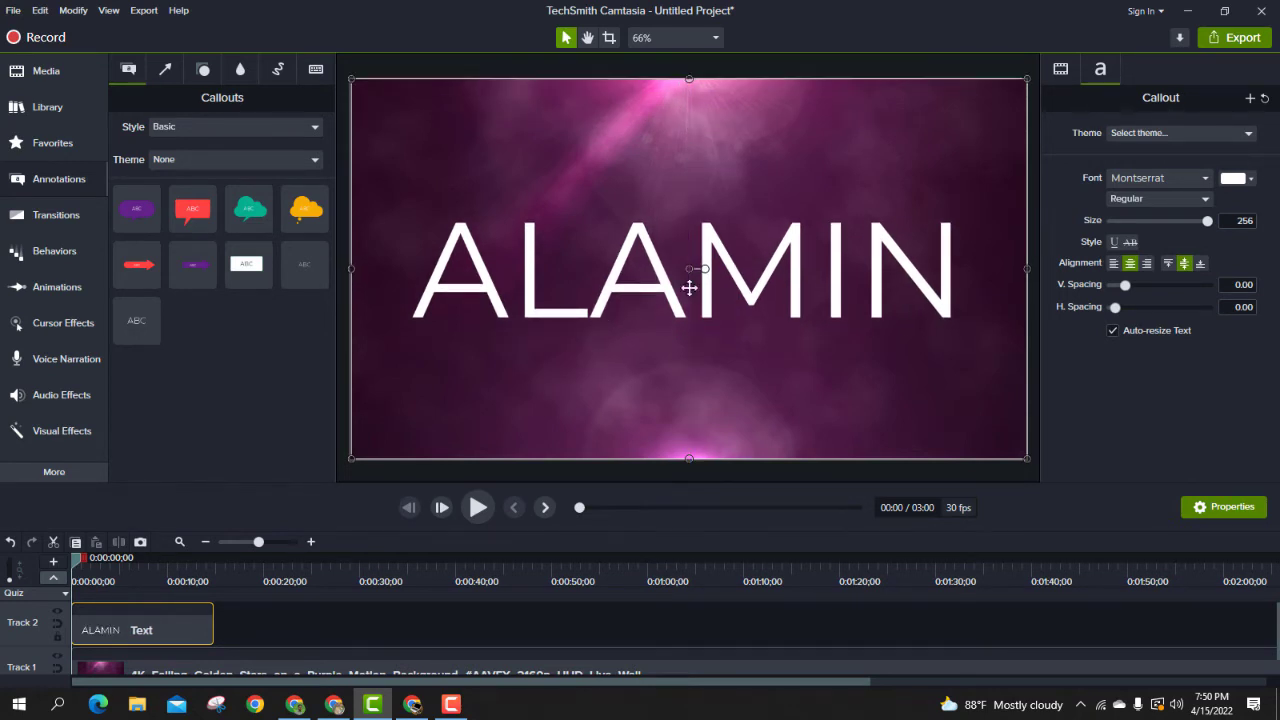
Set the callout's font to Algerian and extend its clip on Track 2 to about 1:10
{"action": "left_click", "coordinate": [1203, 180]}
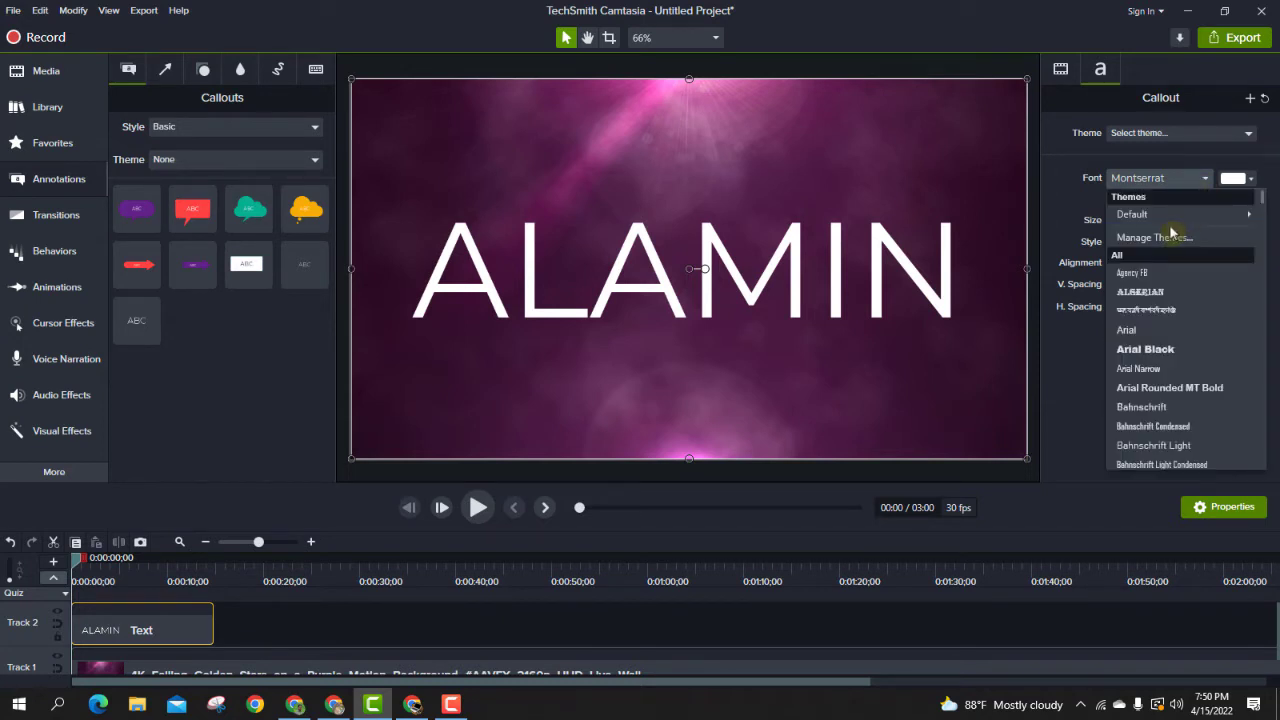
{"action": "left_click", "coordinate": [1137, 292]}
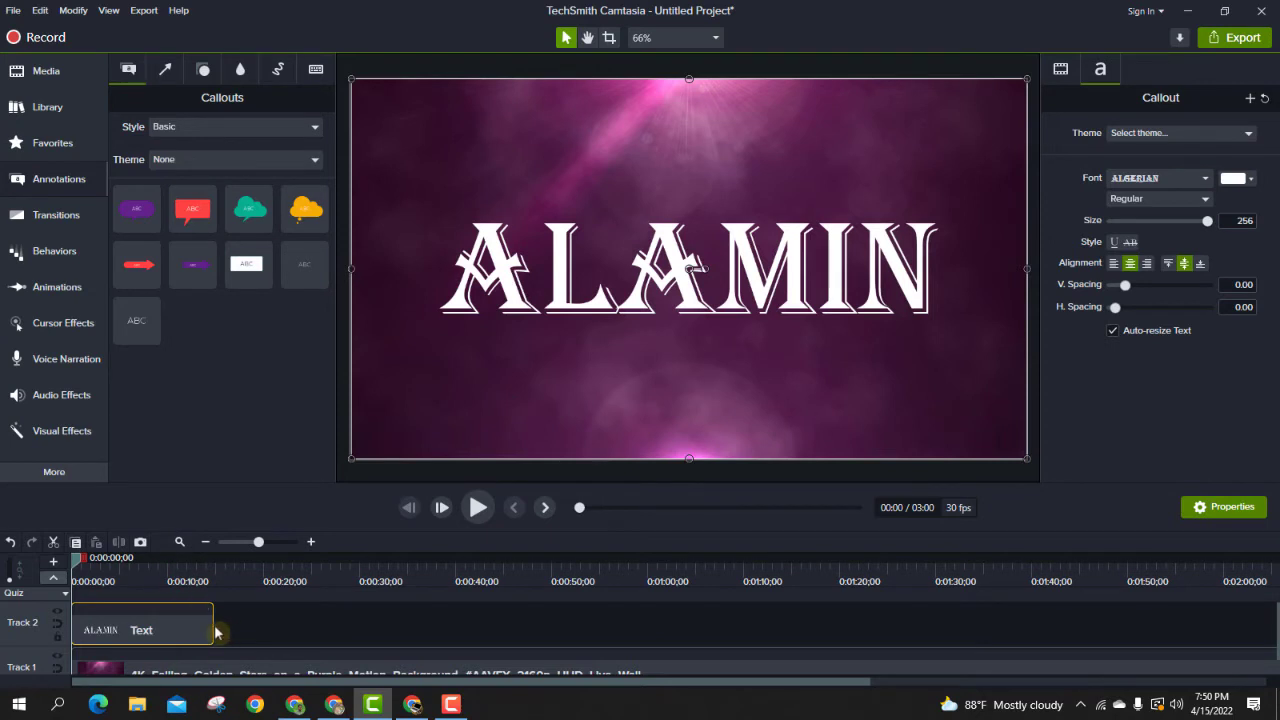
{"action": "left_click_drag", "start_coordinate": [213, 626], "coordinate": [738, 626]}
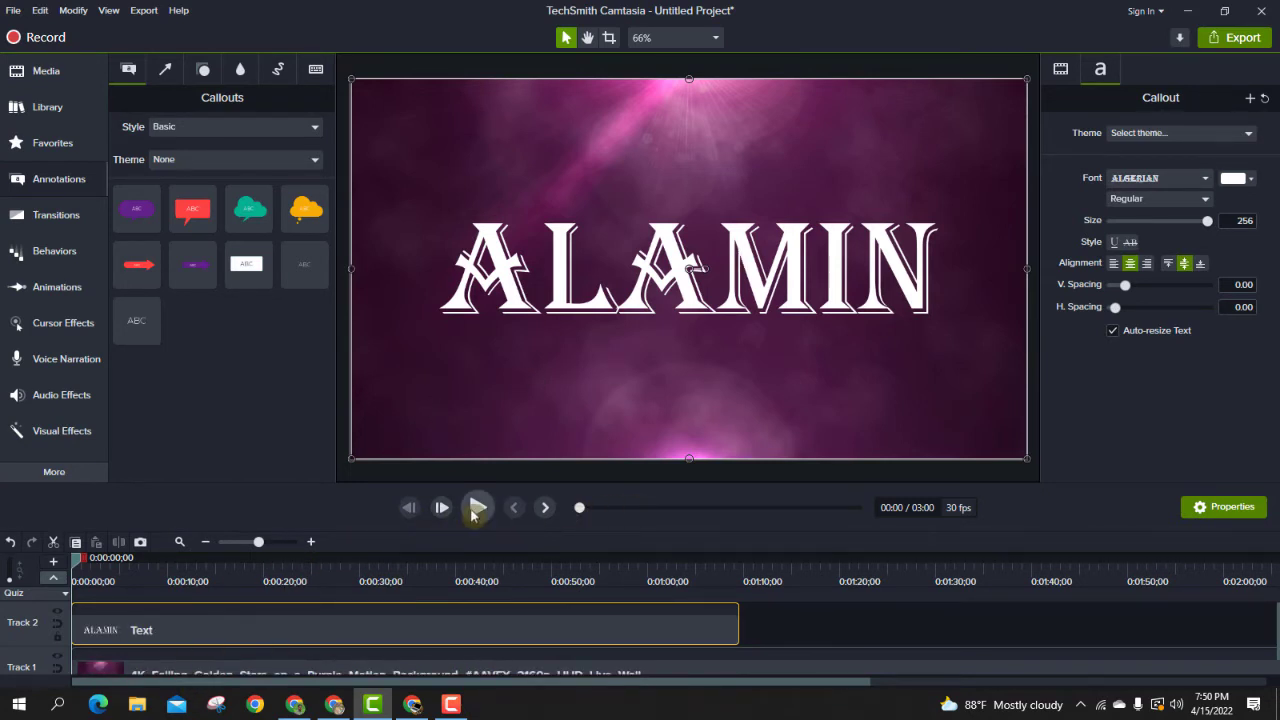
Preview the text over the moving background, dismiss the battery notice, and return the playhead to the start
{"action": "left_click", "coordinate": [476, 509]}
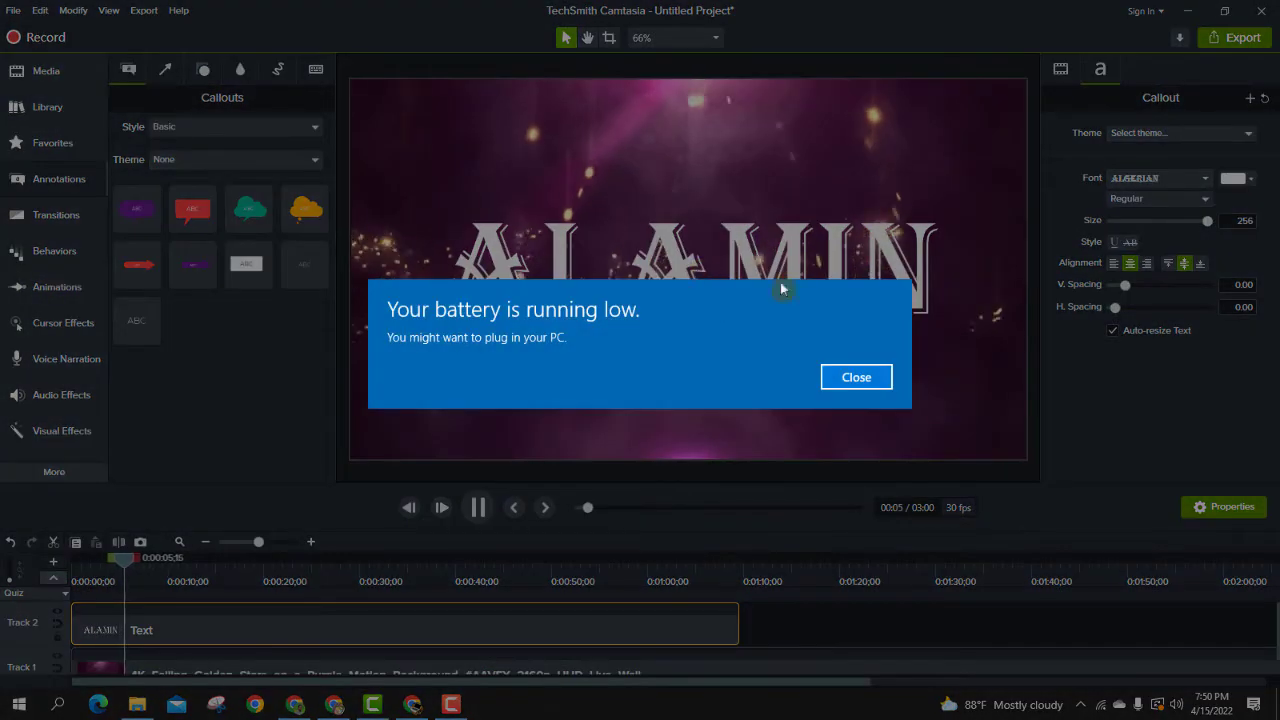
{"action": "left_click", "coordinate": [856, 377]}
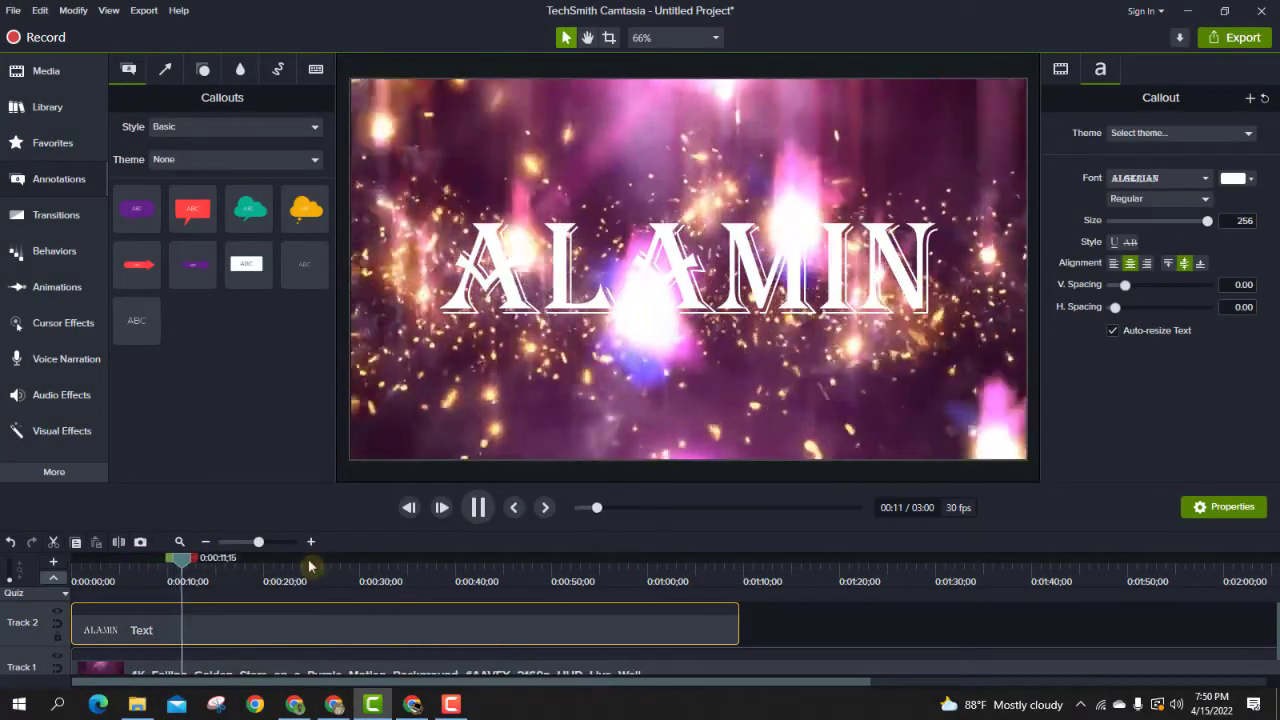
{"action": "left_click", "coordinate": [478, 507]}
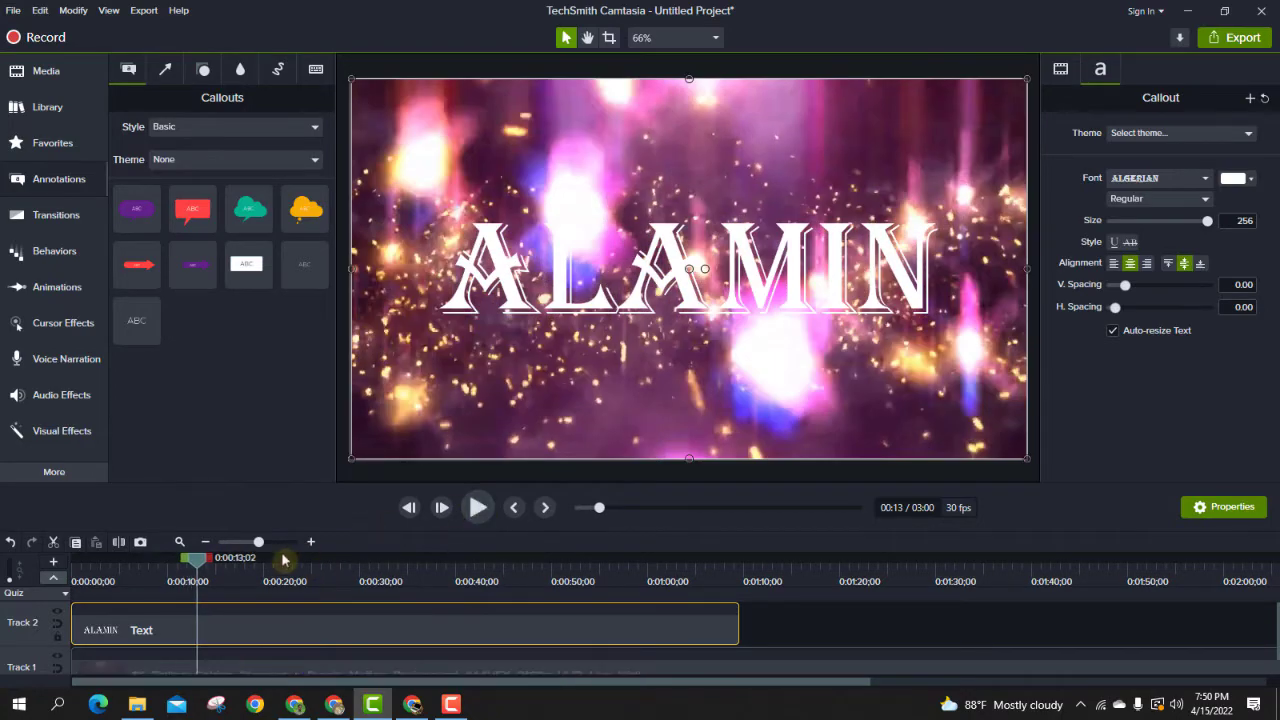
{"action": "left_click_drag", "start_coordinate": [199, 568], "coordinate": [76, 568]}
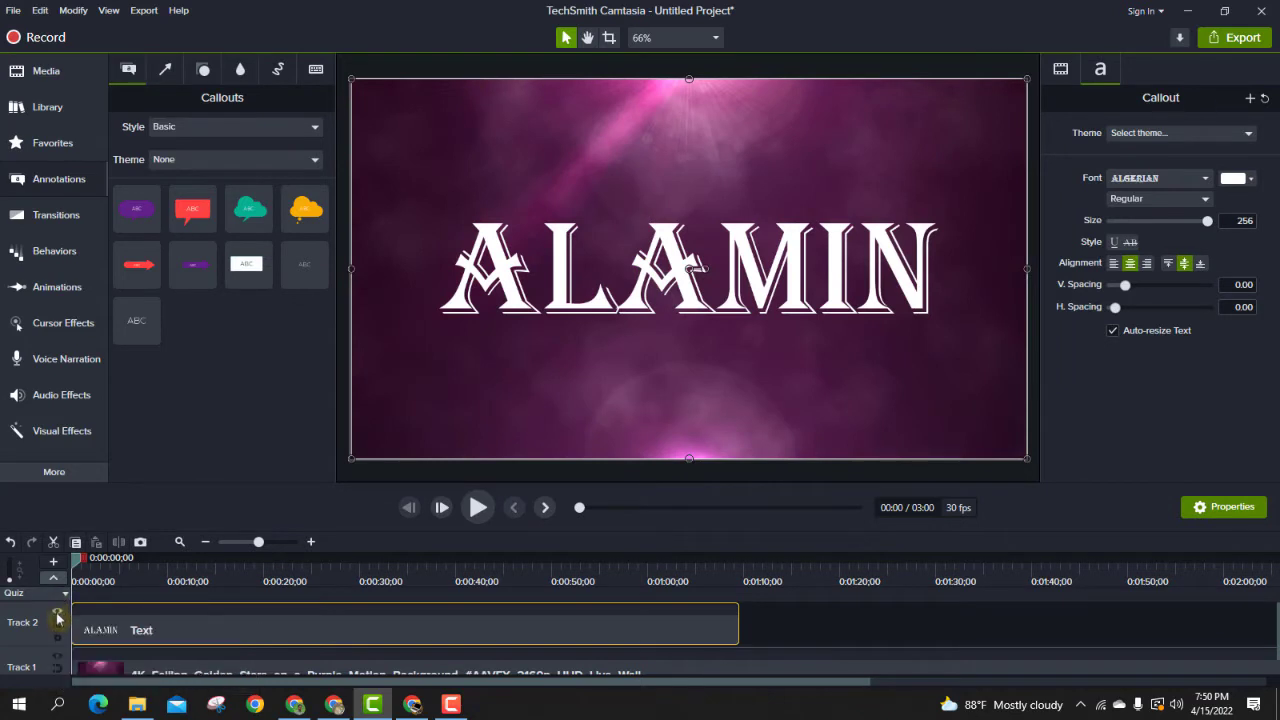
Set Track 2's track matte mode to Alpha and preview the video showing through the letters
{"action": "left_click", "coordinate": [57, 613]}
{"action": "left_click", "coordinate": [60, 614]}
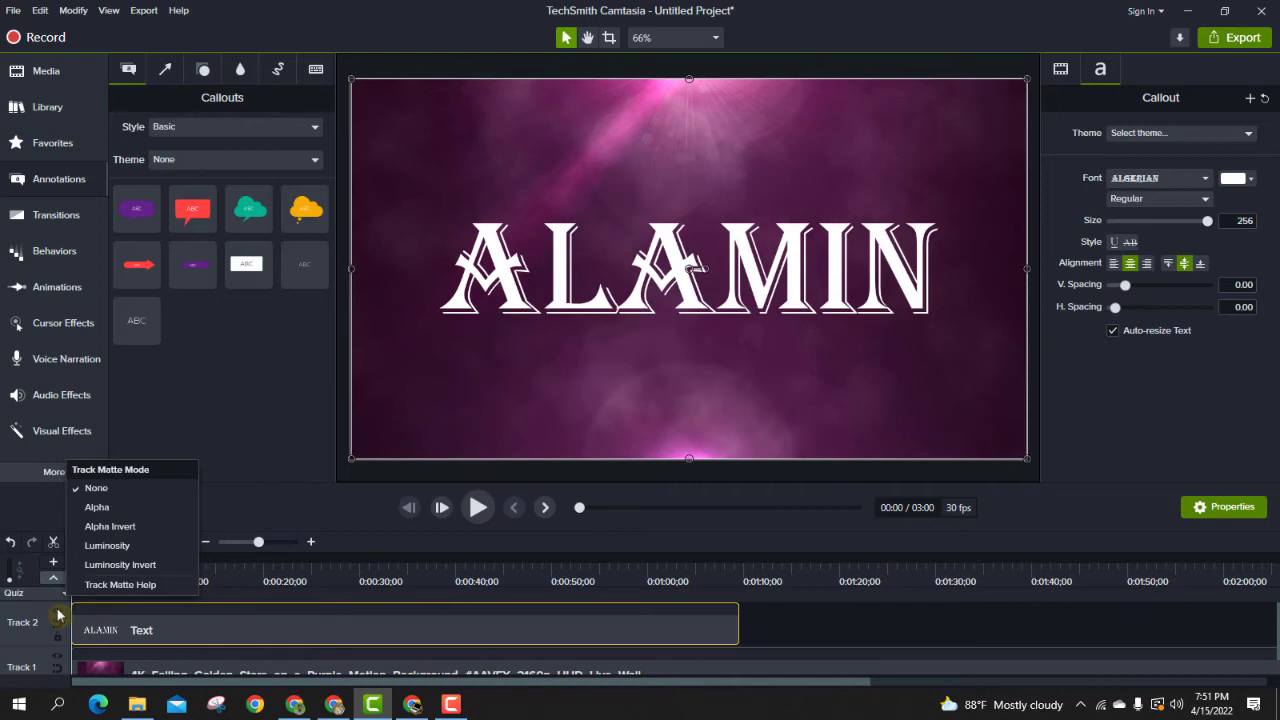
{"action": "left_click", "coordinate": [99, 510]}
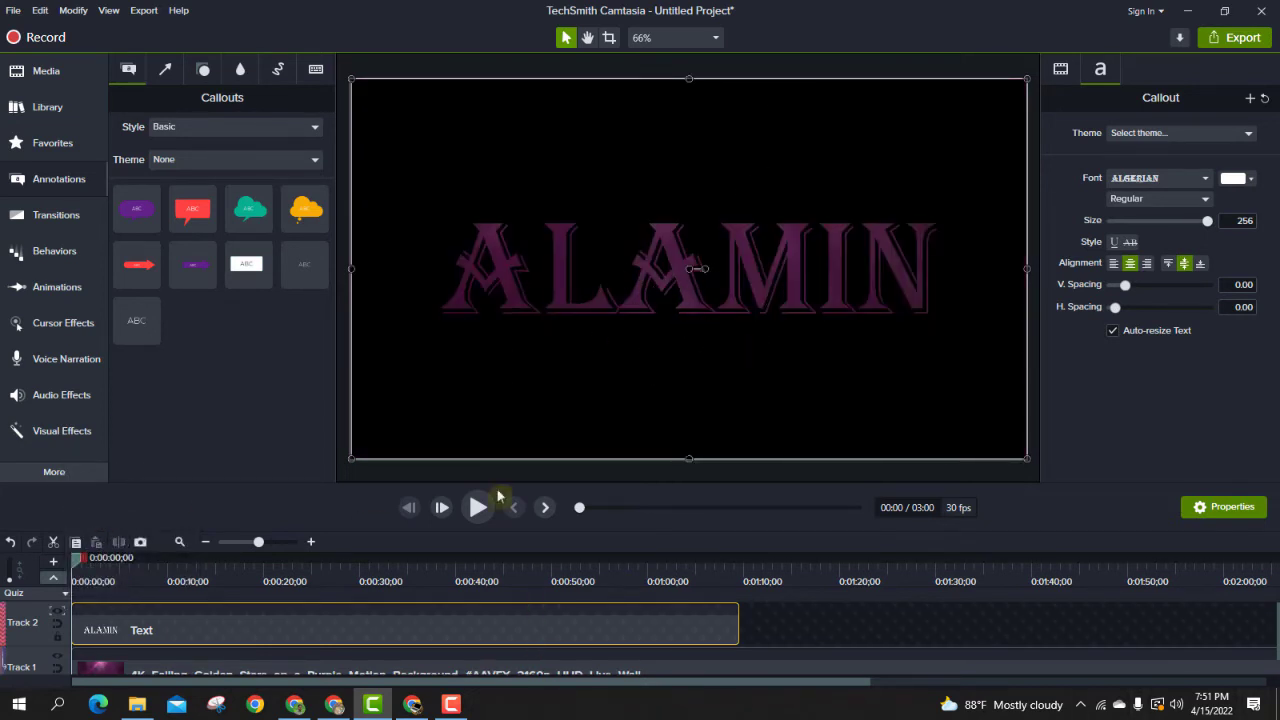
{"action": "left_click", "coordinate": [477, 507]}
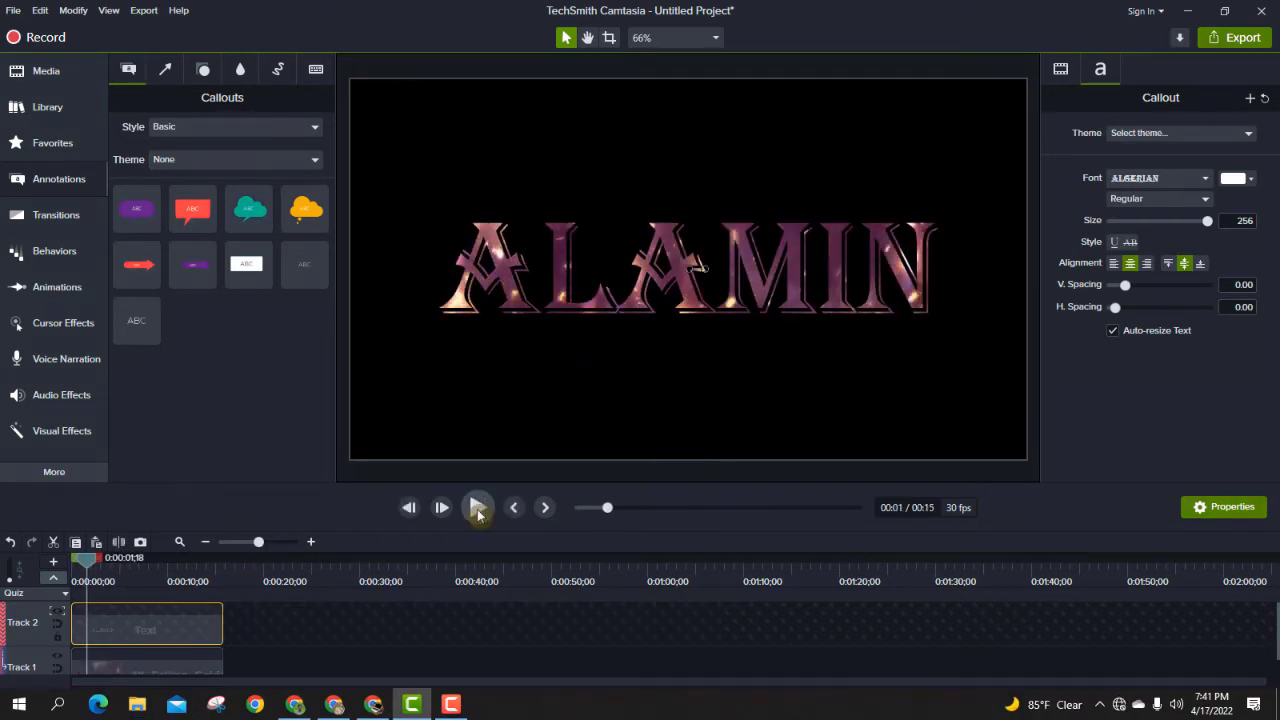
{"action": "left_click", "coordinate": [478, 507]}
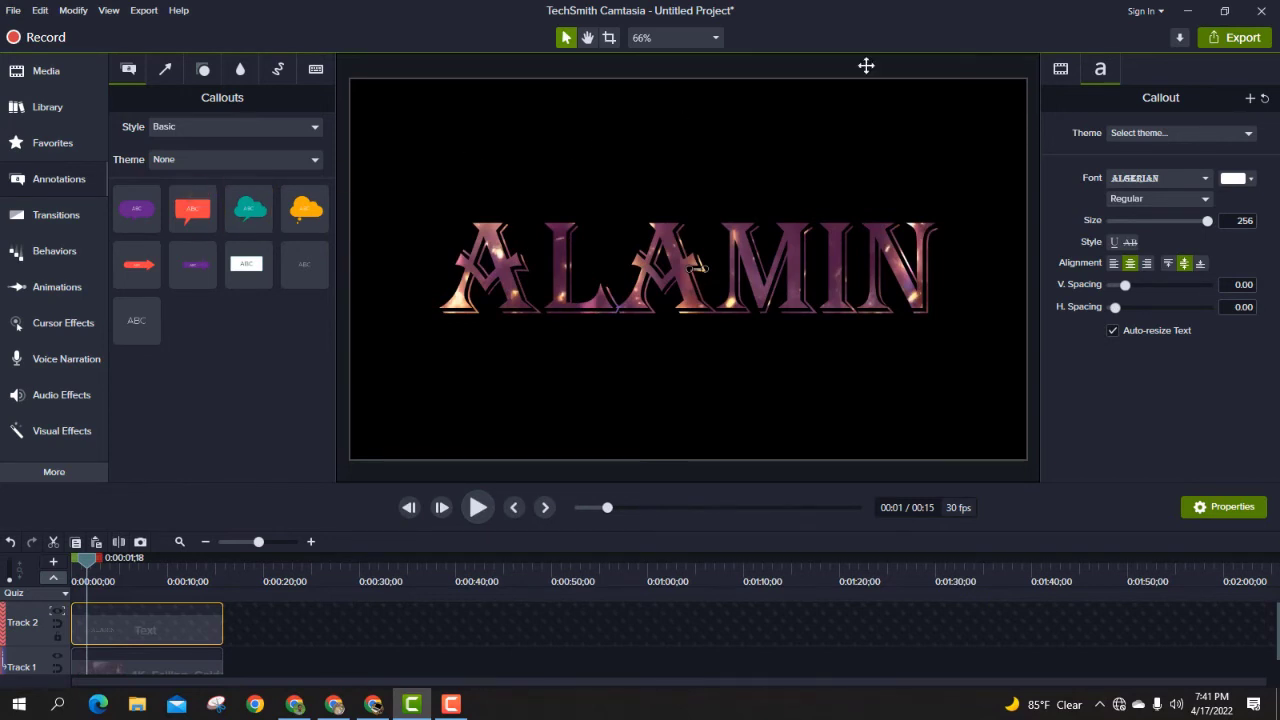
Start a local file export with custom production settings and the MP4 - Smart Player (HTML5) format
{"action": "left_click", "coordinate": [1236, 40]}
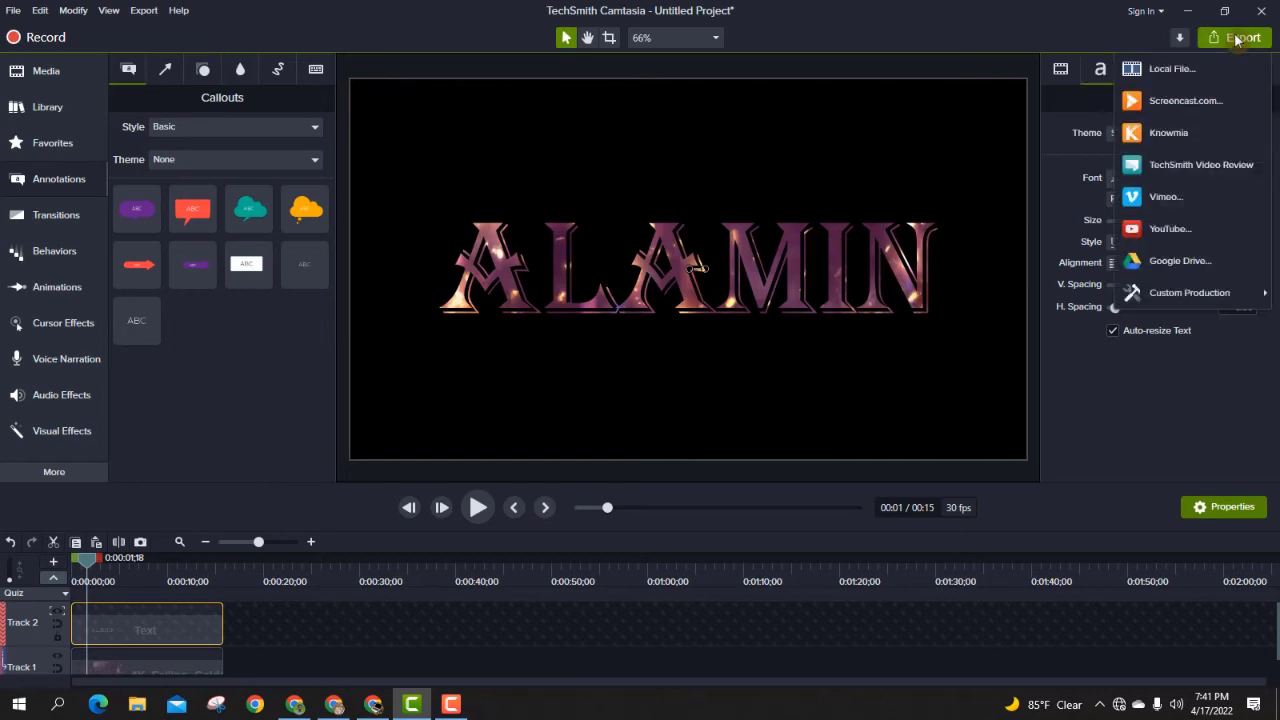
{"action": "left_click", "coordinate": [1173, 70]}
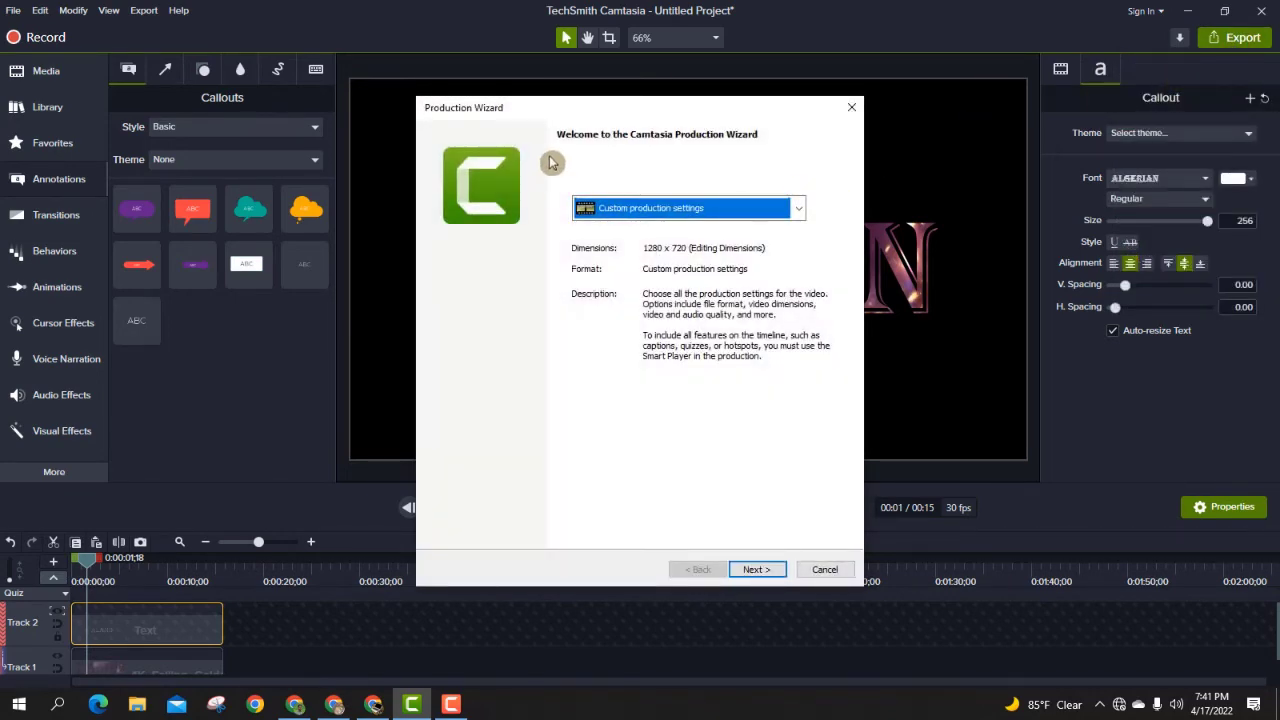
{"action": "left_click", "coordinate": [765, 569]}
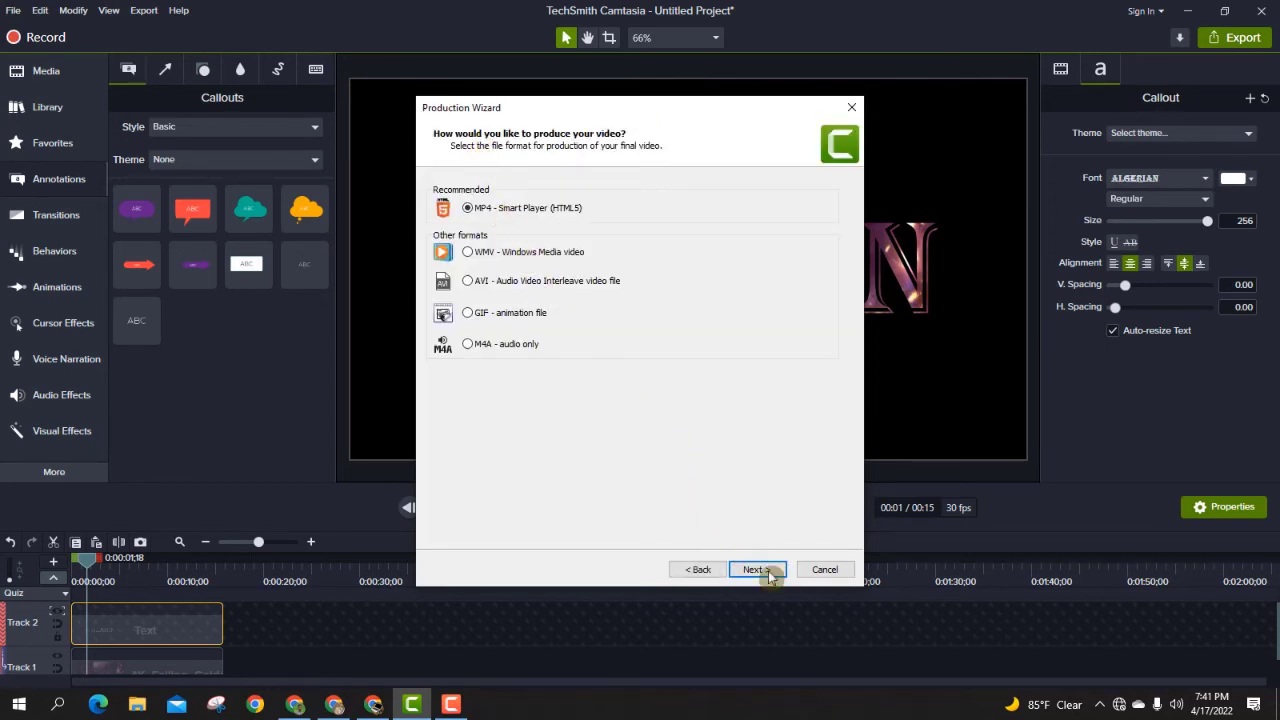
{"action": "left_click", "coordinate": [757, 571]}
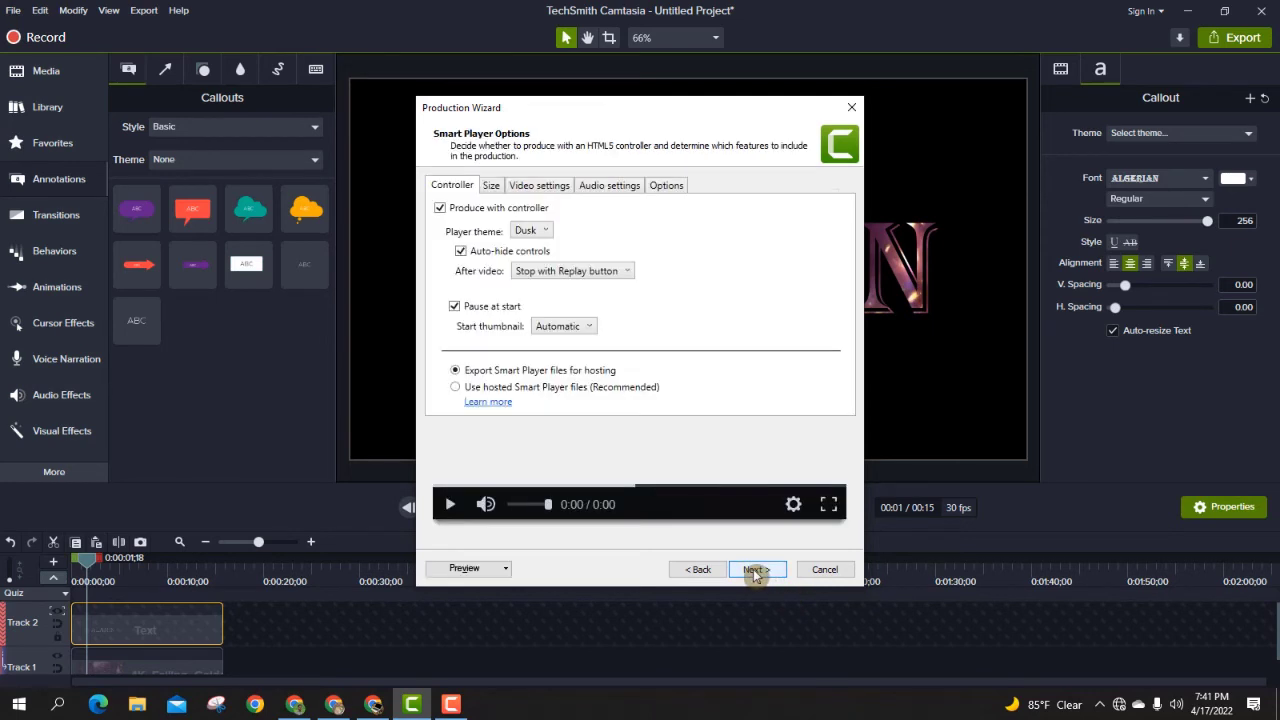
Set the embed width to 1280 in the Smart Player size options, keeping the aspect ratio
{"action": "left_click", "coordinate": [489, 186]}
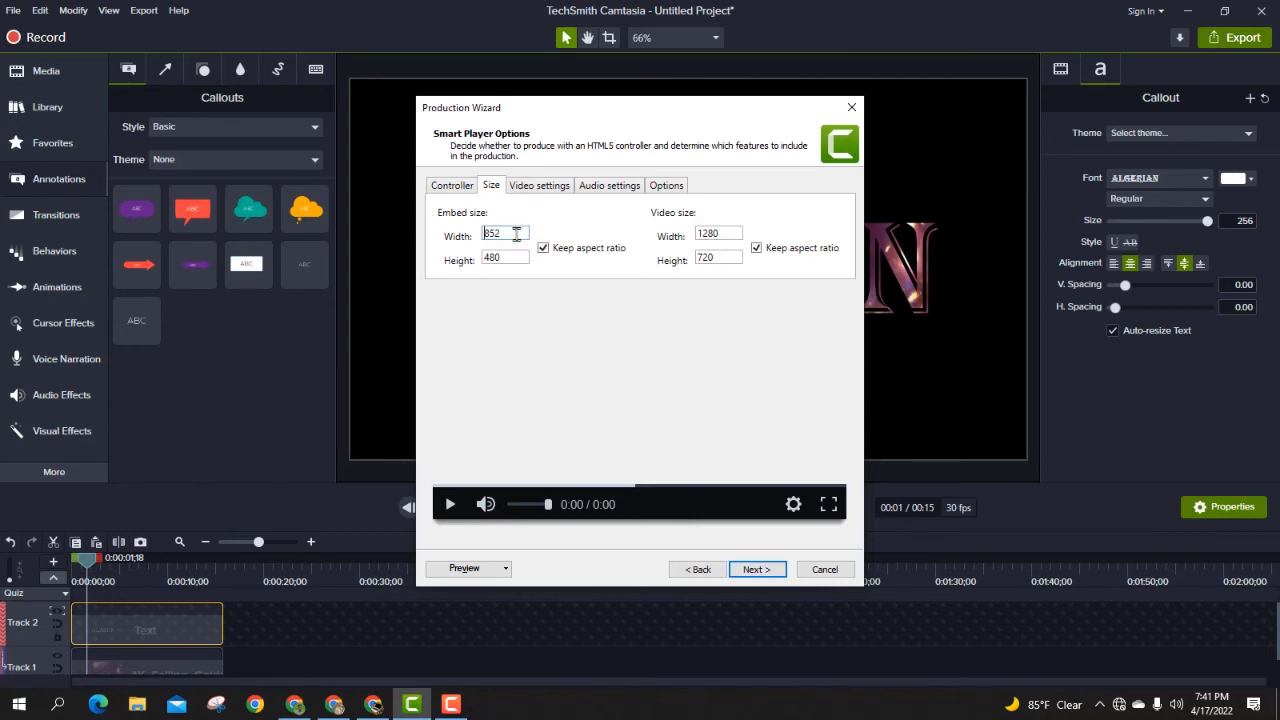
{"action": "key", "text": "BackSpace"}
{"action": "key", "text": "BackSpace"}
{"action": "key", "text": "BackSpace"}
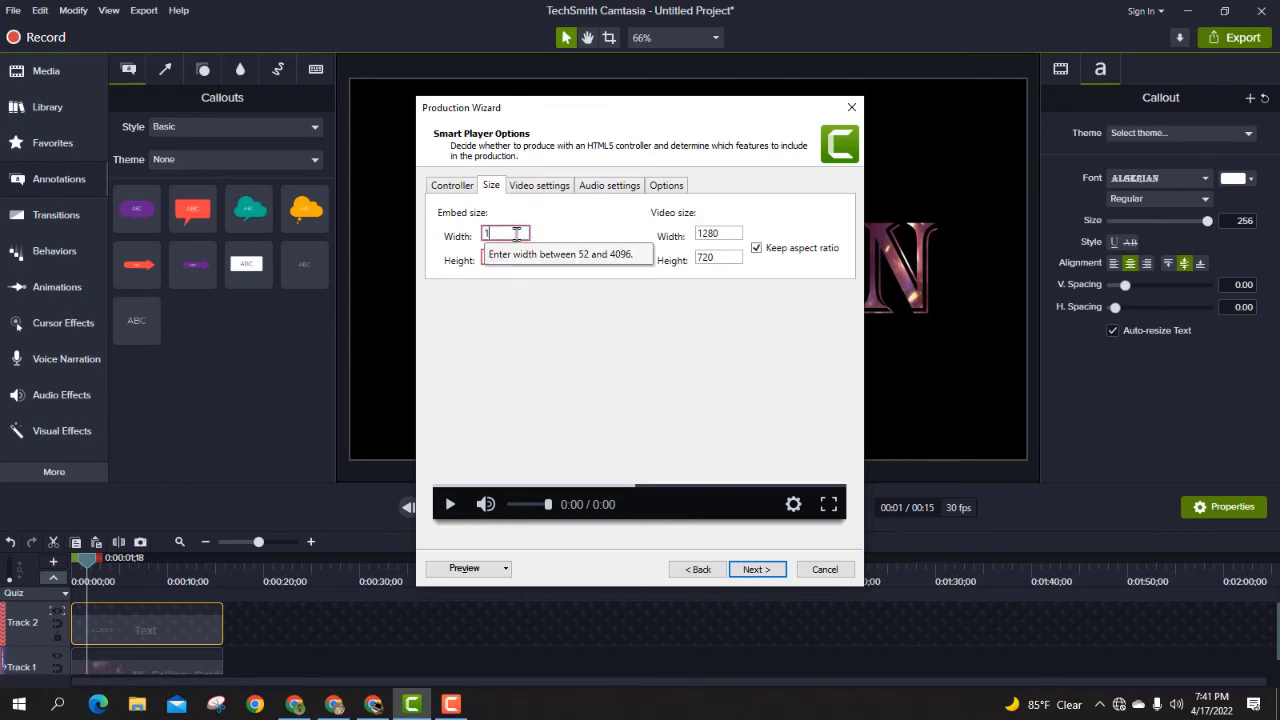
{"action": "type", "text": "128"}
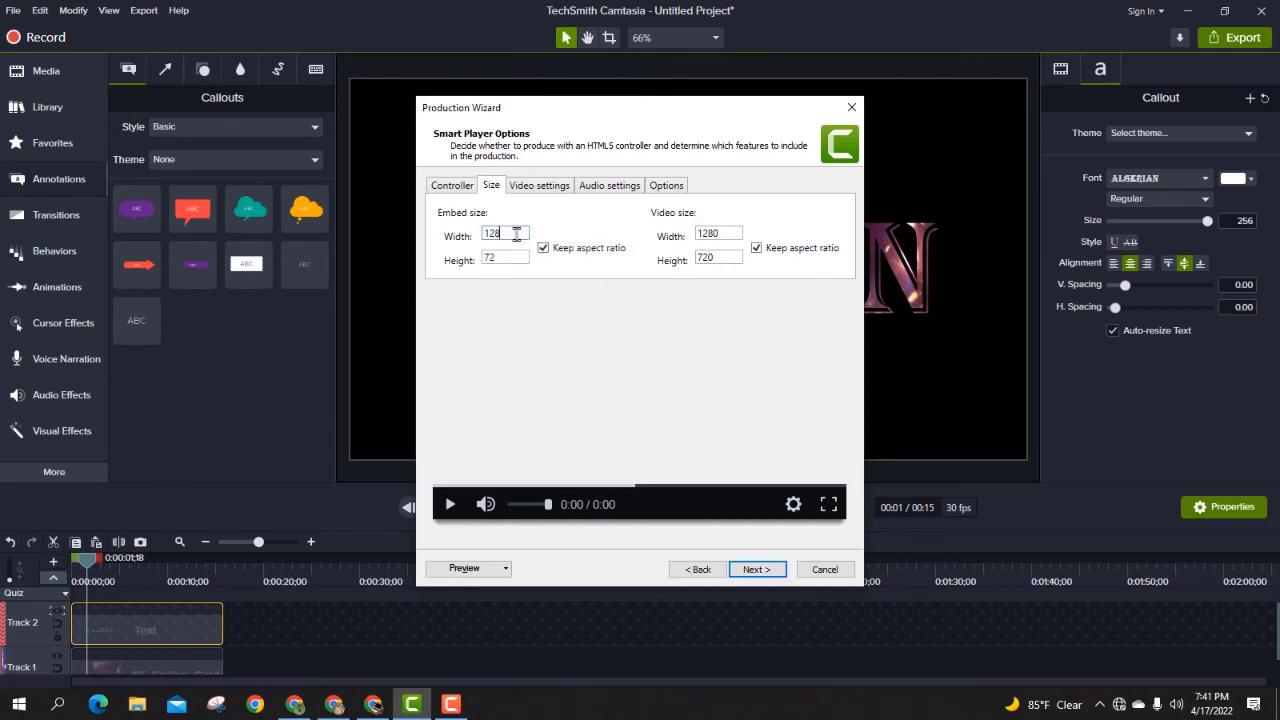
{"action": "type", "text": "0"}
Review the video, audio and player options, and exclude the watermark from the production
{"action": "left_click", "coordinate": [530, 185]}
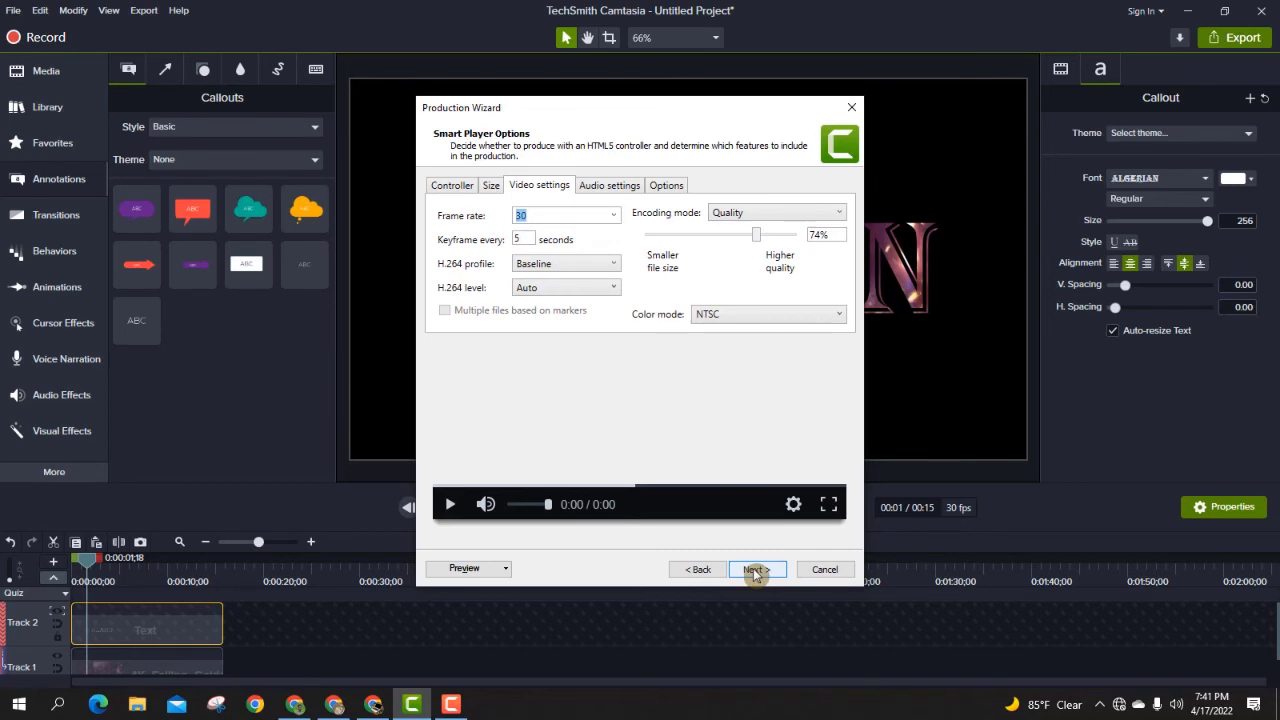
{"action": "left_click", "coordinate": [601, 188]}
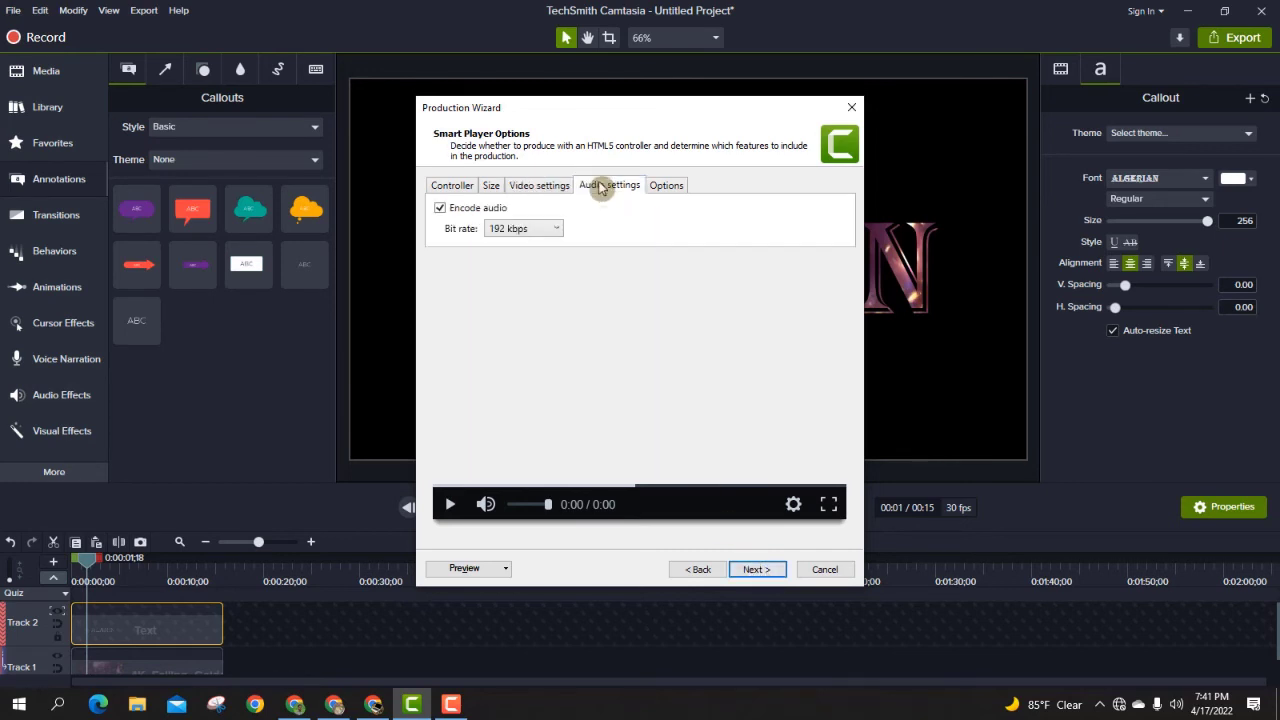
{"action": "left_click", "coordinate": [662, 187]}
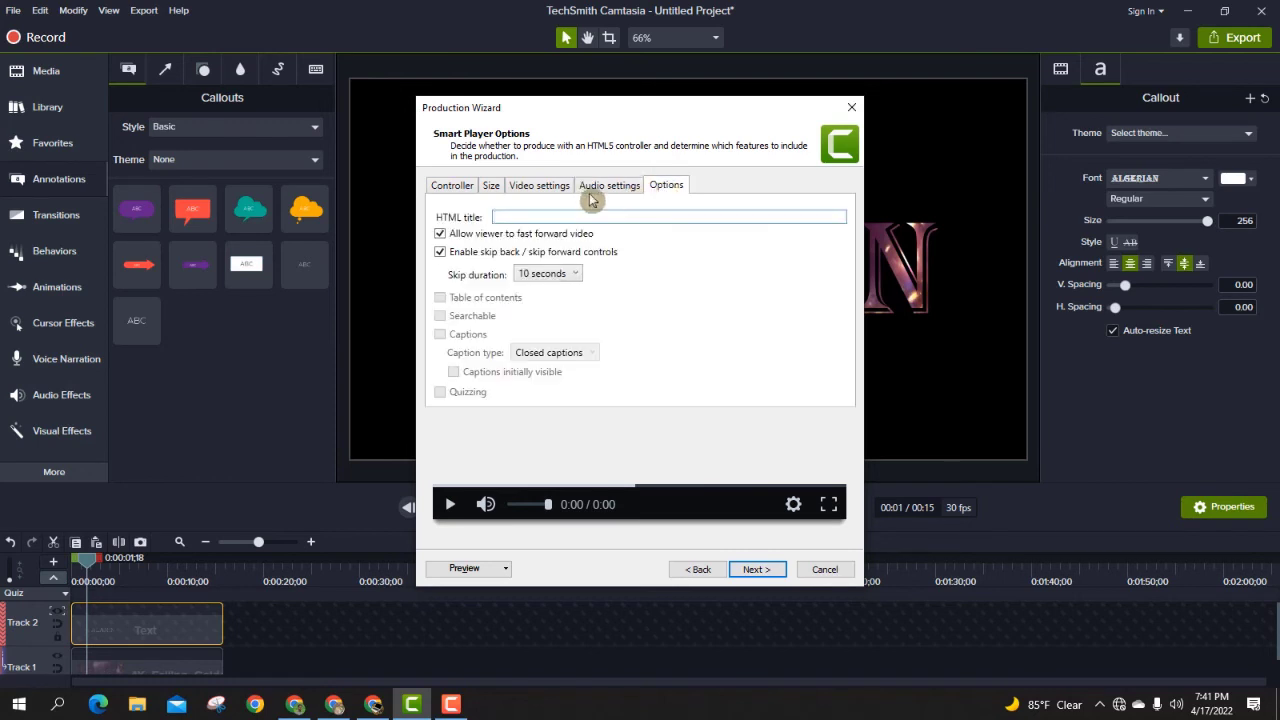
{"action": "left_click", "coordinate": [755, 569]}
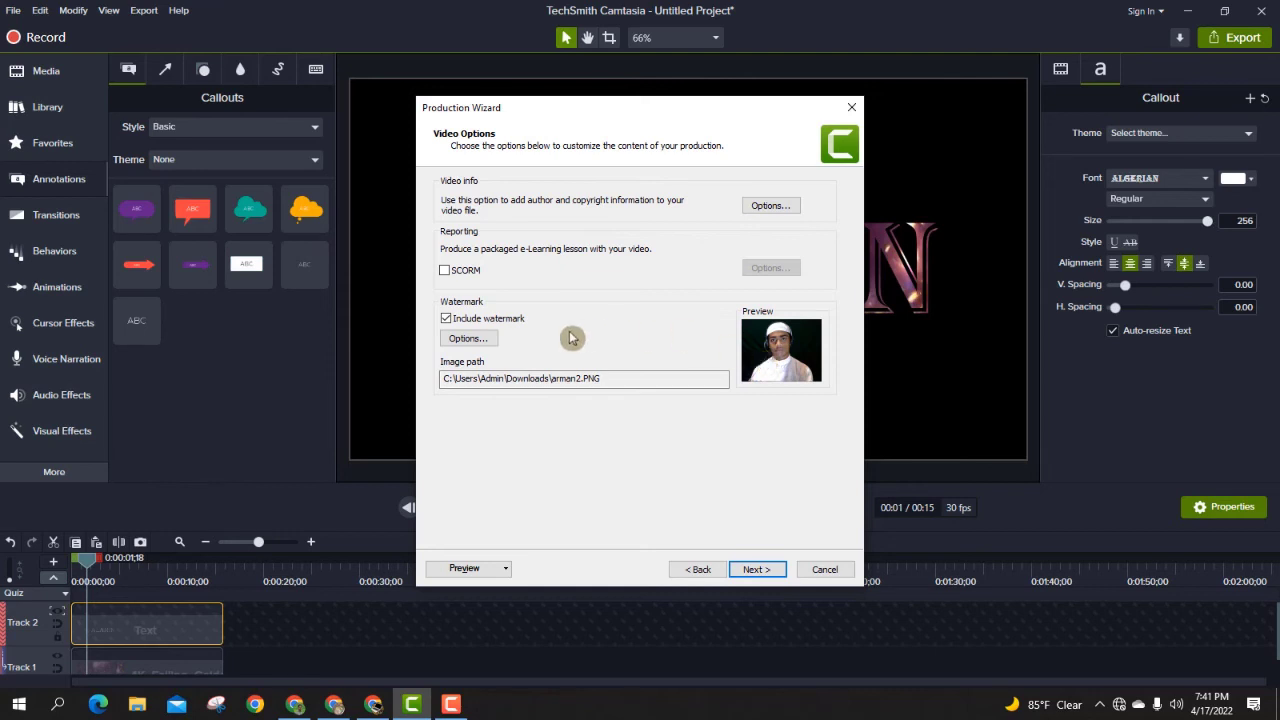
{"action": "left_click", "coordinate": [446, 319]}
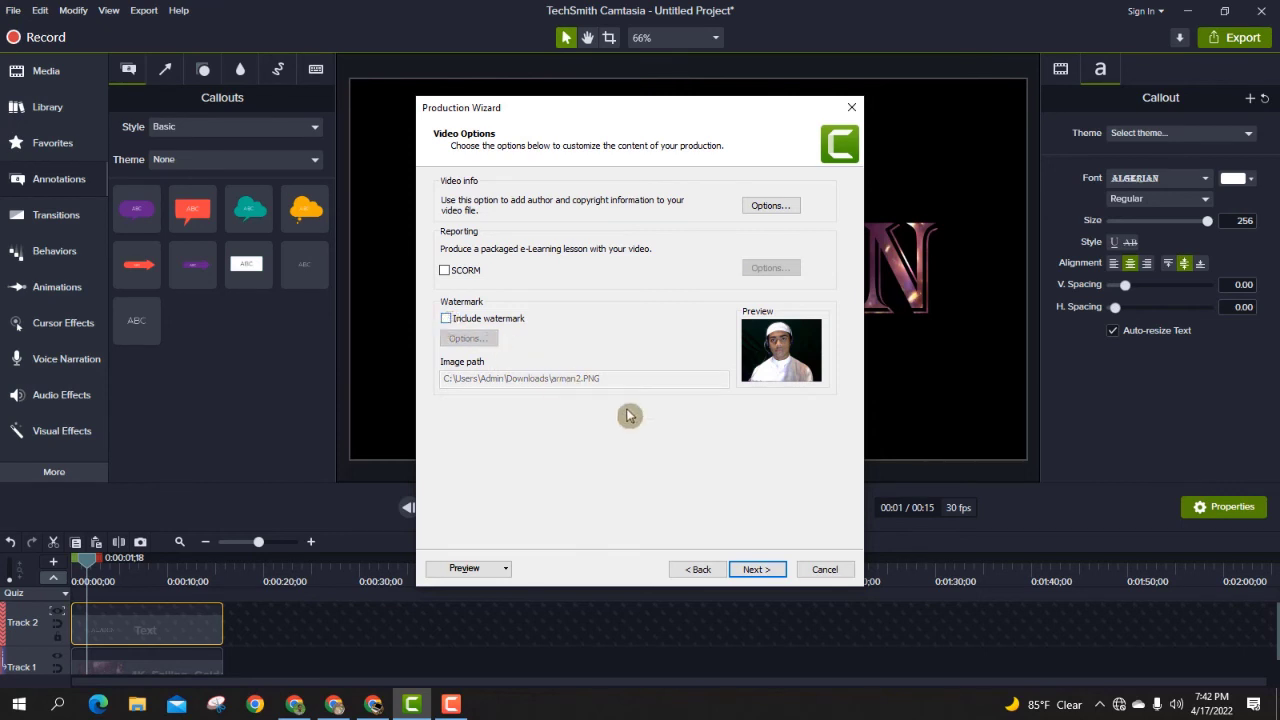
{"action": "left_click", "coordinate": [752, 570]}
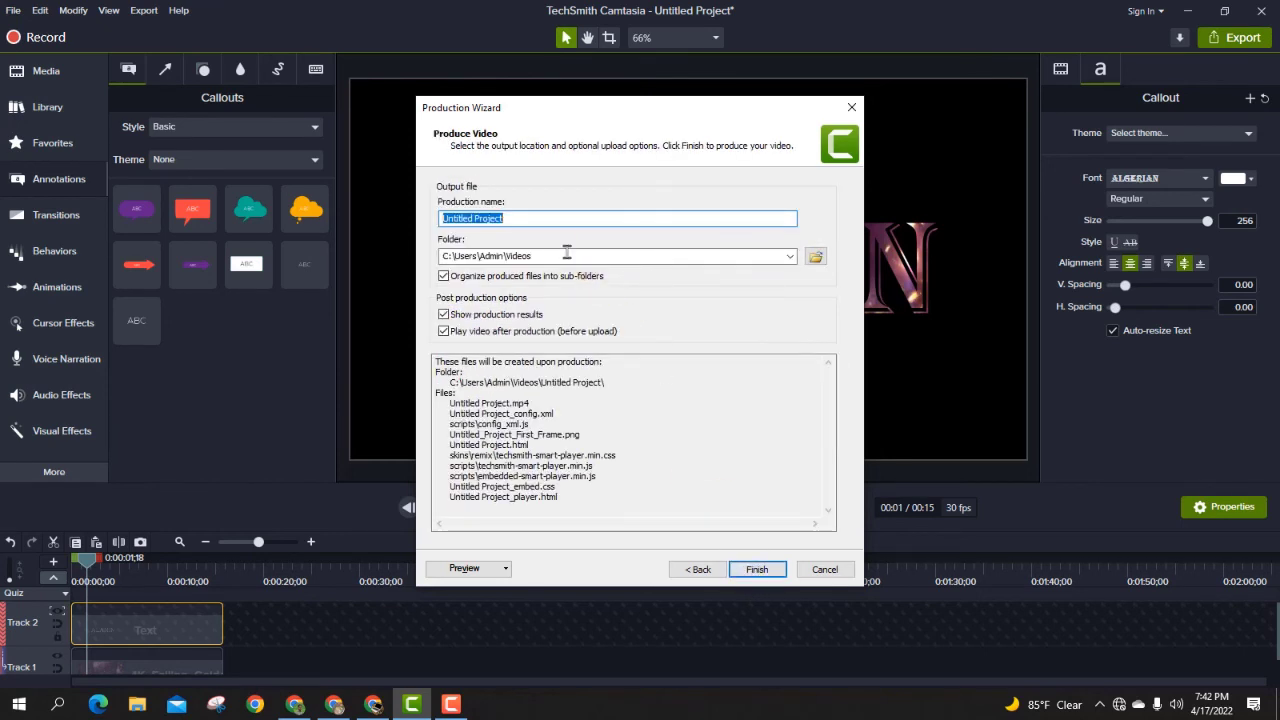
Replace the production name with TEXT for the output file
{"action": "left_click", "coordinate": [552, 220]}
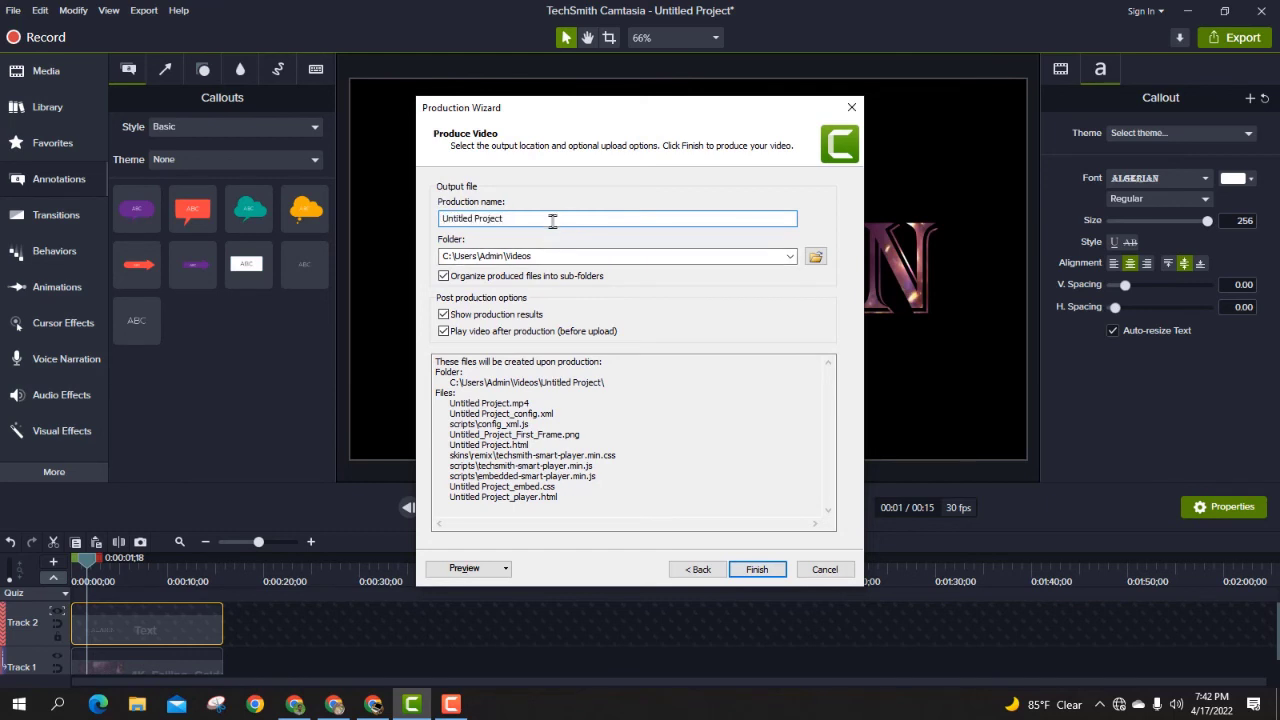
{"action": "key", "text": "BackSpace"}
{"action": "key", "text": "BackSpace"}
{"action": "key", "text": "BackSpace"}
{"action": "key", "text": "BackSpace"}
{"action": "key", "text": "BackSpace"}
{"action": "key", "text": "BackSpace"}
{"action": "key", "text": "BackSpace"}
{"action": "key", "text": "BackSpace"}
{"action": "key", "text": "BackSpace"}
{"action": "key", "text": "BackSpace"}
{"action": "key", "text": "BackSpace"}
{"action": "key", "text": "BackSpace"}
{"action": "key", "text": "BackSpace"}
{"action": "key", "text": "BackSpace"}
{"action": "key", "text": "BackSpace"}
{"action": "key", "text": "BackSpace"}
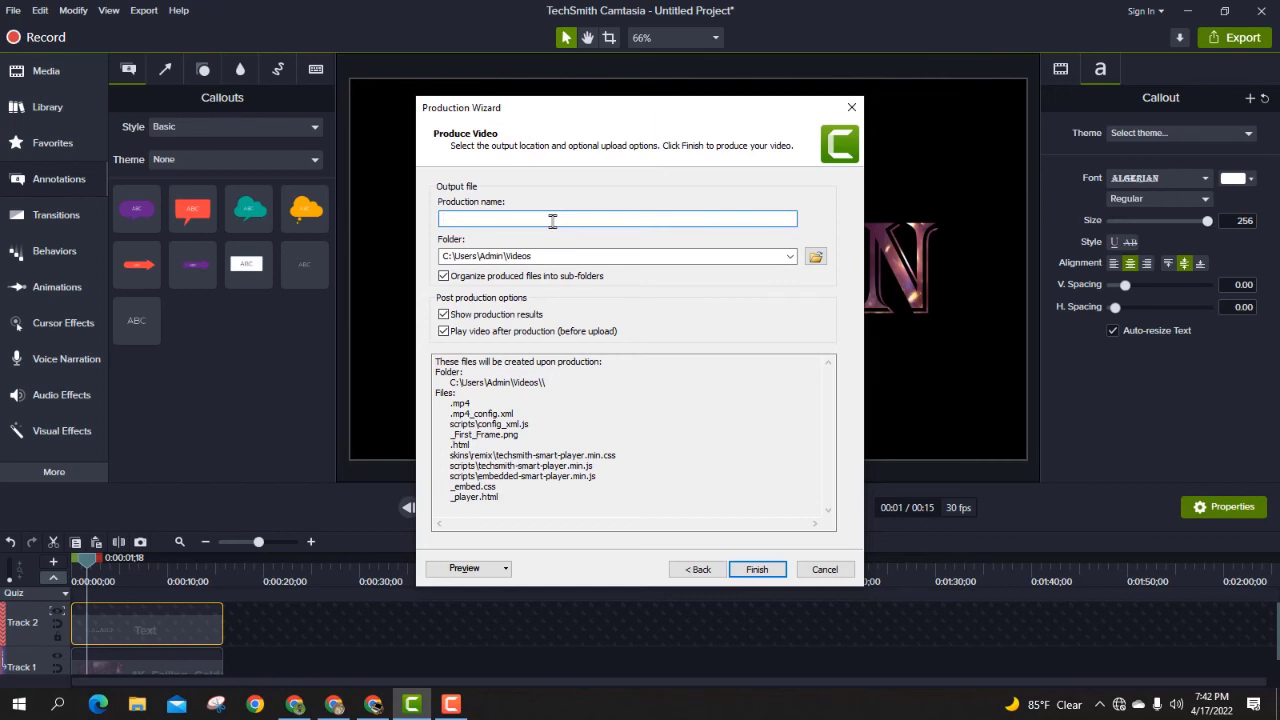
{"action": "type", "text": "TE"}
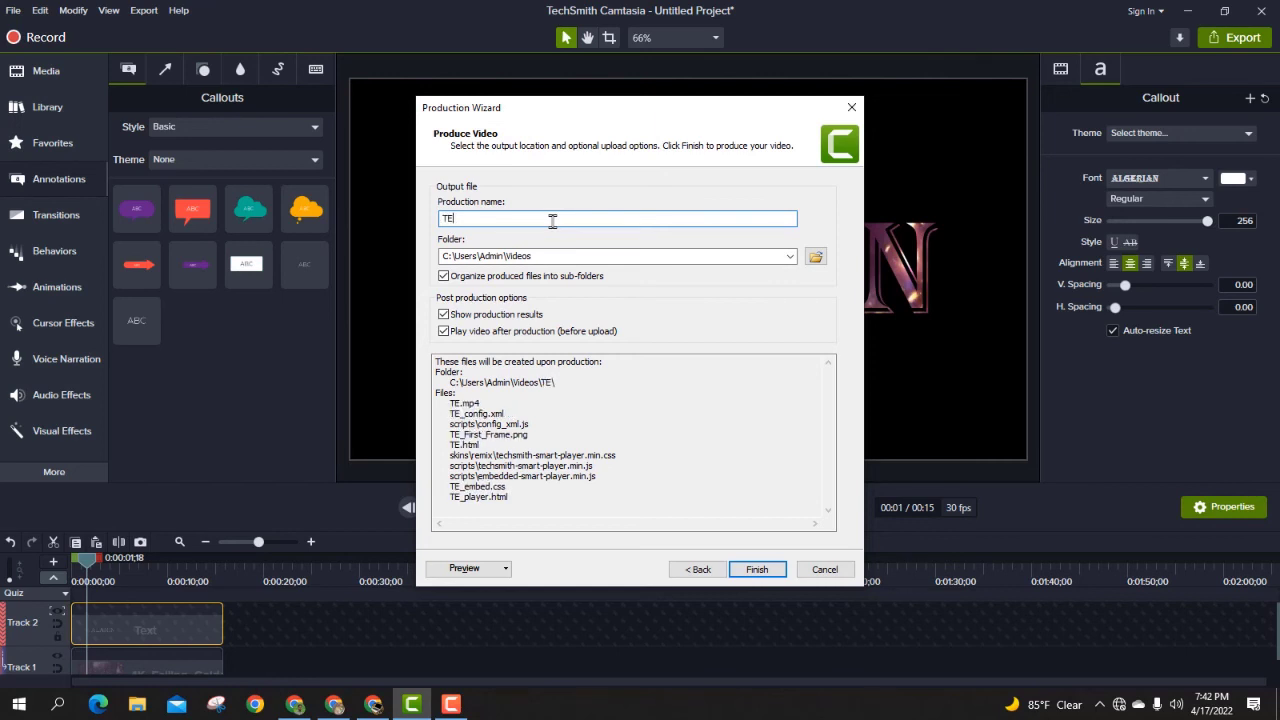
{"action": "type", "text": "XT"}
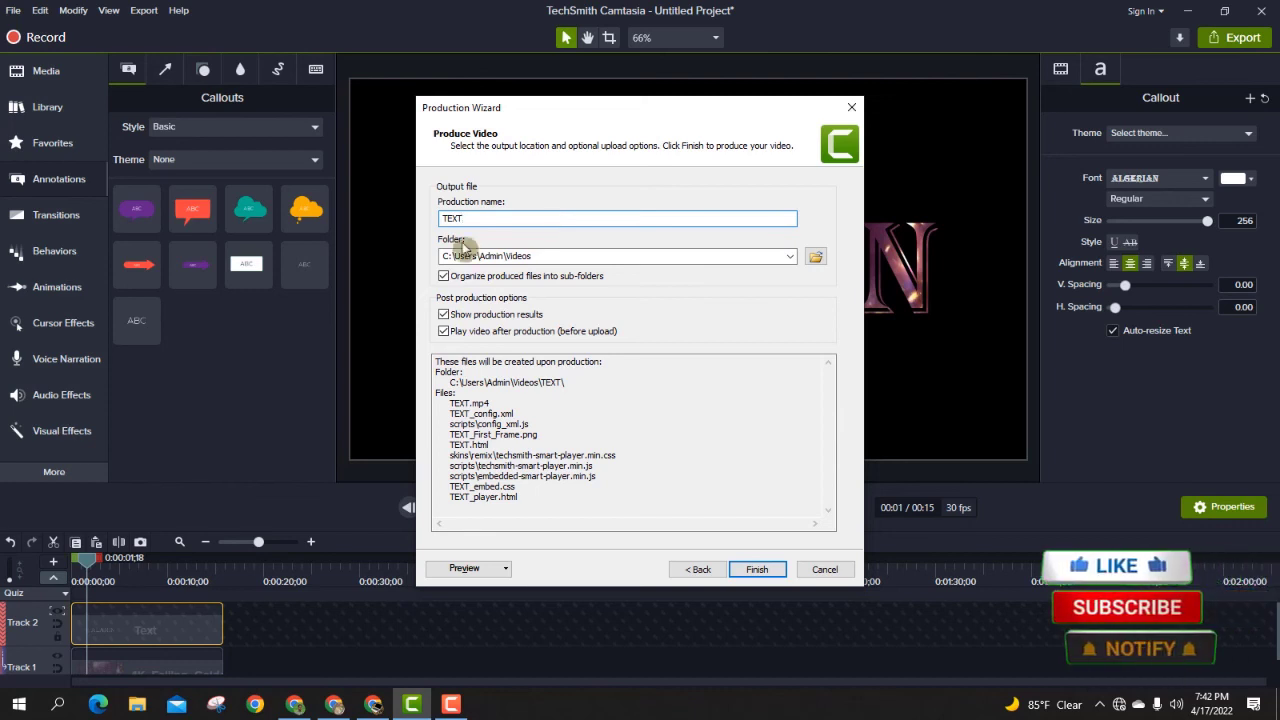
Produce the video and play the finished result in the browser
{"action": "left_click", "coordinate": [757, 569]}
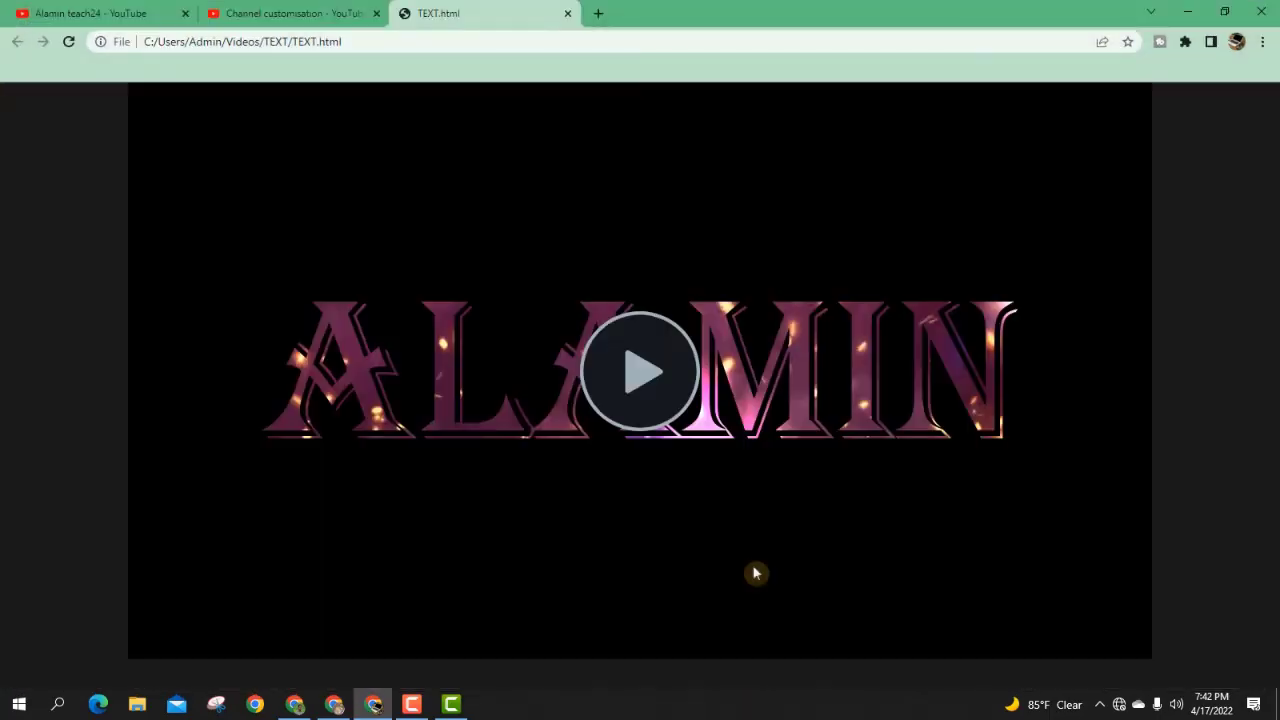
{"action": "left_click", "coordinate": [628, 372]}
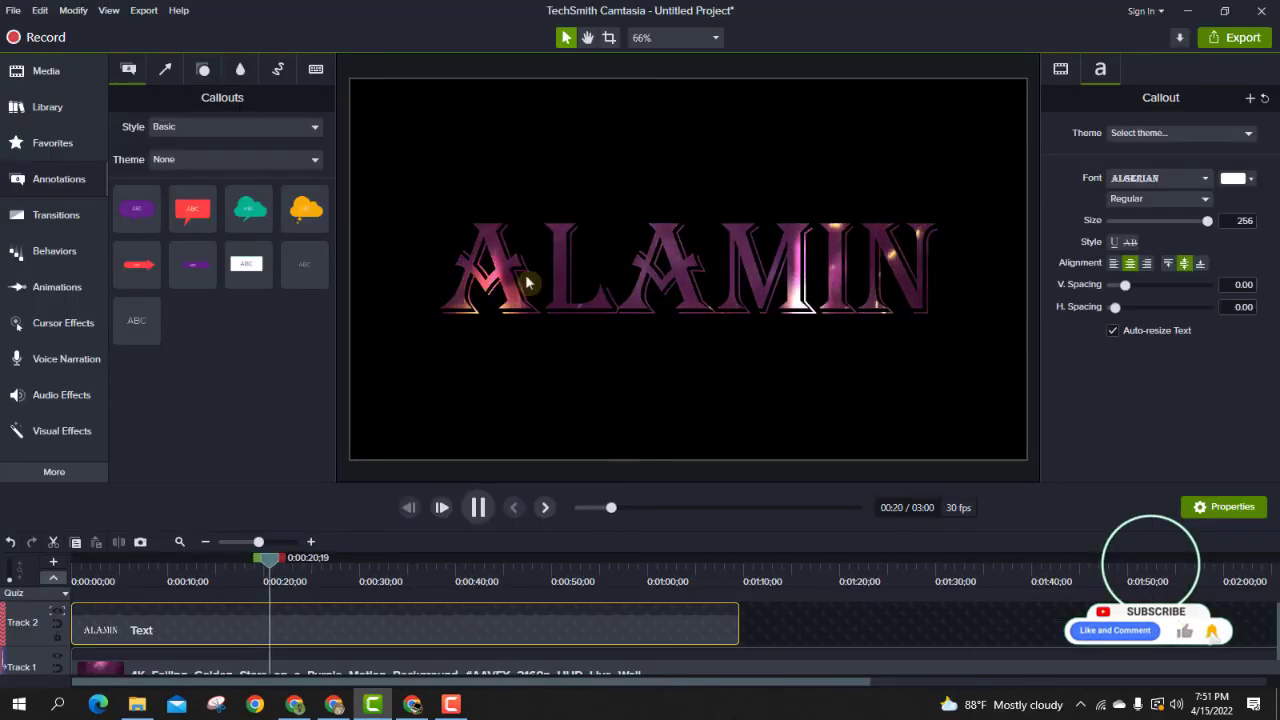